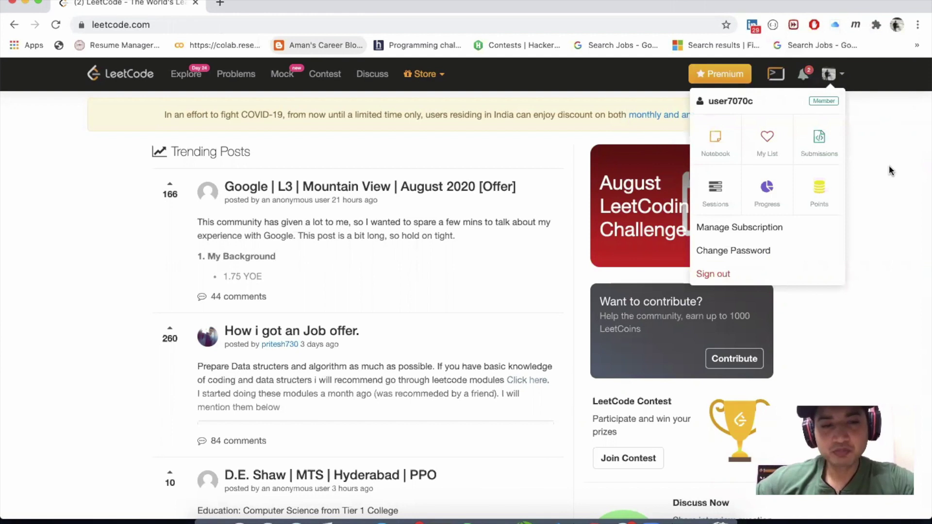
Open the problem list, filter it to Hard, and add the Dynamic Programming tag
click(226, 77)
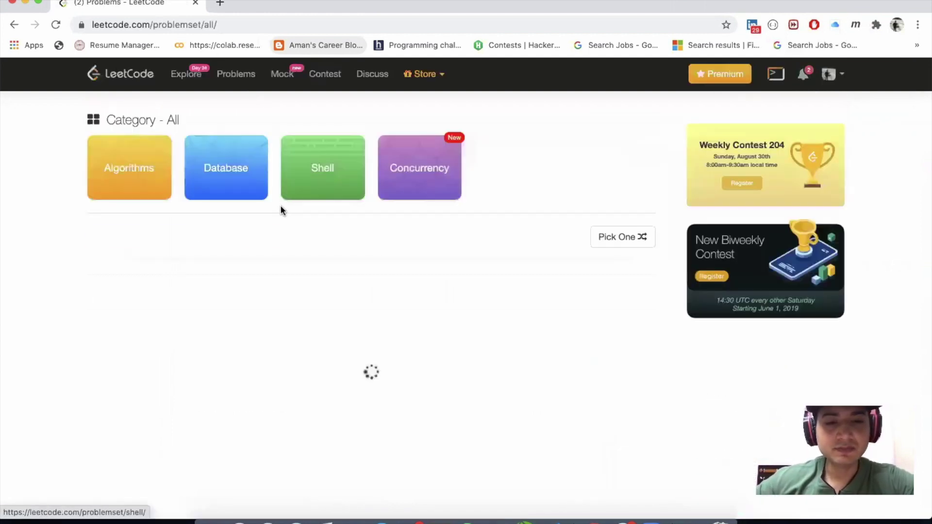
scroll(380, 353, down, 3)
scroll(380, 353, down, 2)
scroll(380, 353, down, 1)
scroll(381, 357, down, 5)
scroll(380, 358, down, 10)
scroll(380, 357, down, 10)
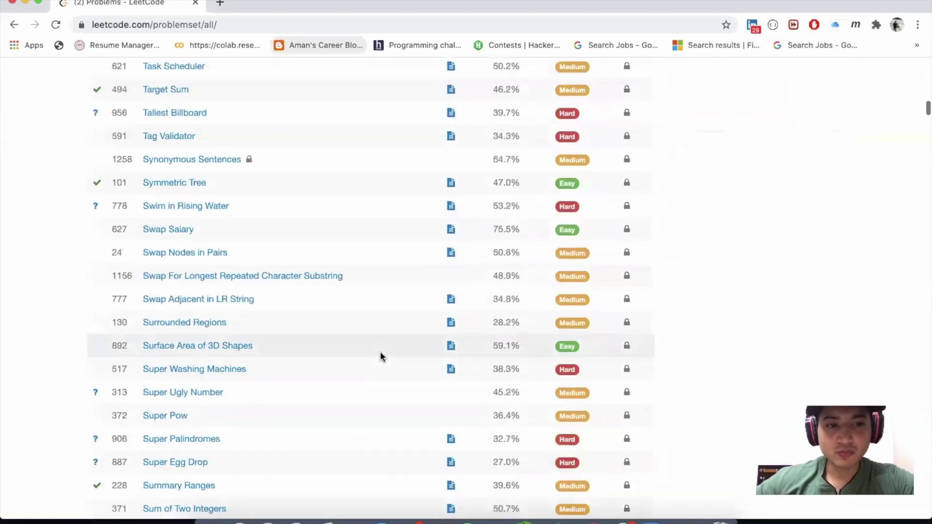
scroll(380, 357, up, 8)
scroll(380, 357, up, 7)
scroll(380, 357, up, 4)
scroll(381, 357, up, 4)
scroll(380, 358, up, 3)
scroll(380, 357, up, 6)
scroll(381, 357, up, 2)
scroll(381, 357, up, 10)
scroll(381, 357, up, 4)
click(485, 234)
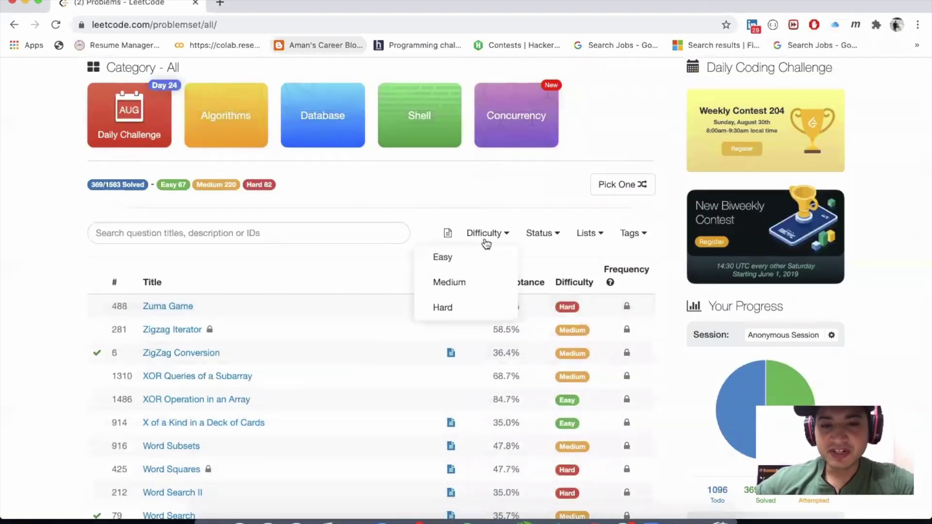
scroll(485, 243, down, 1)
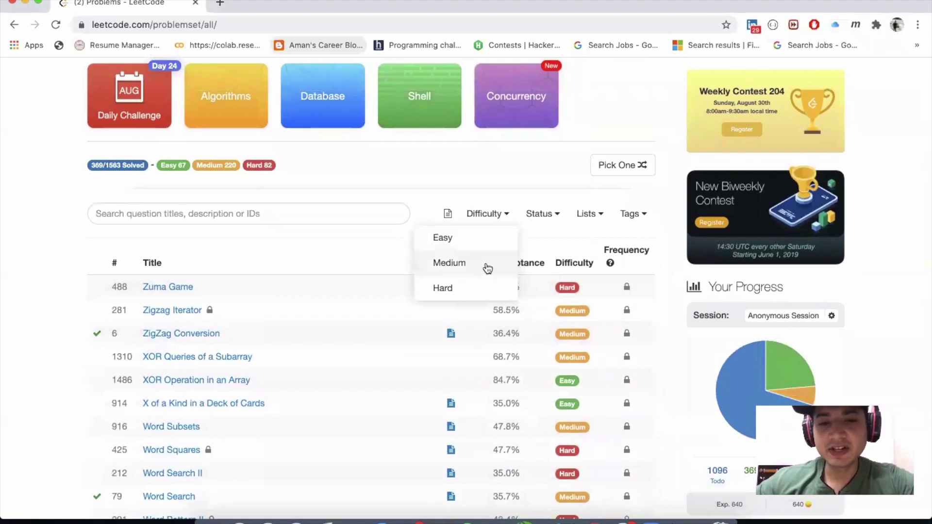
click(492, 243)
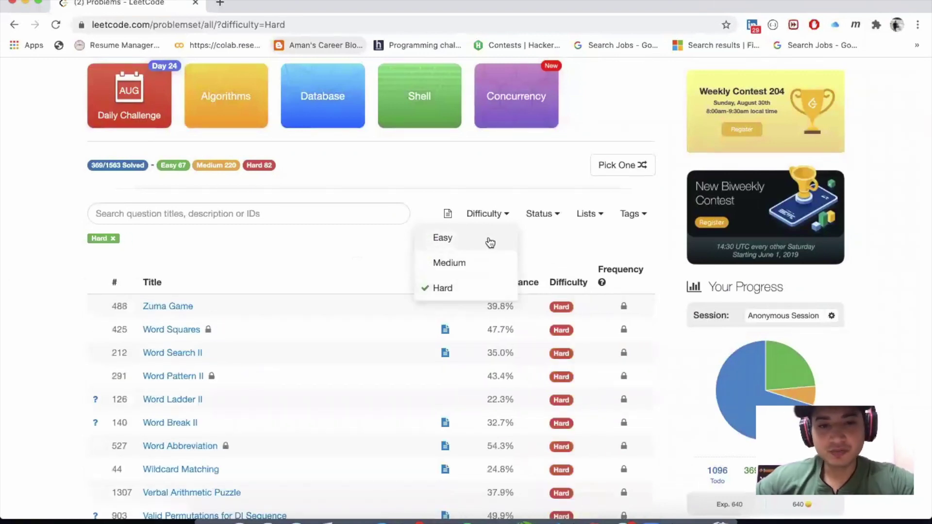
click(474, 213)
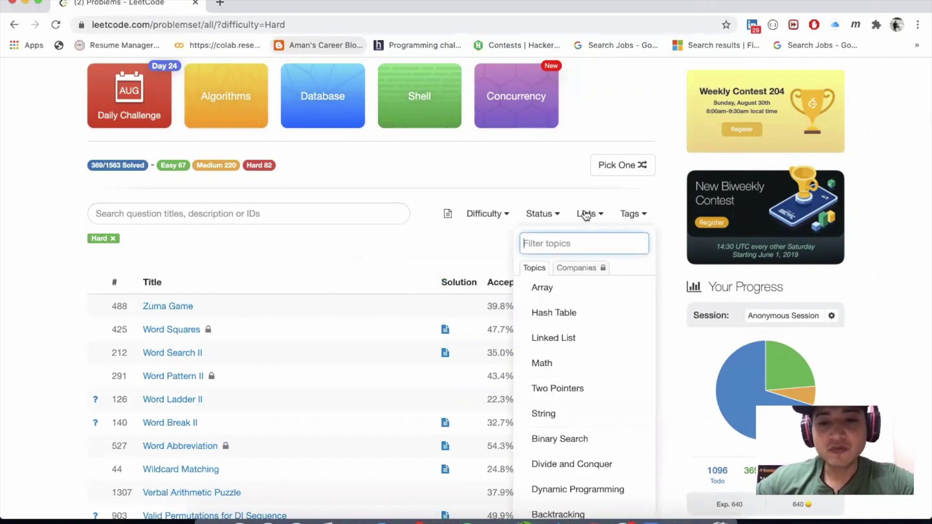
scroll(587, 215, down, 2)
scroll(592, 248, down, 1)
scroll(592, 253, down, 3)
scroll(593, 253, down, 2)
scroll(592, 253, up, 4)
scroll(591, 250, up, 2)
scroll(598, 259, down, 1)
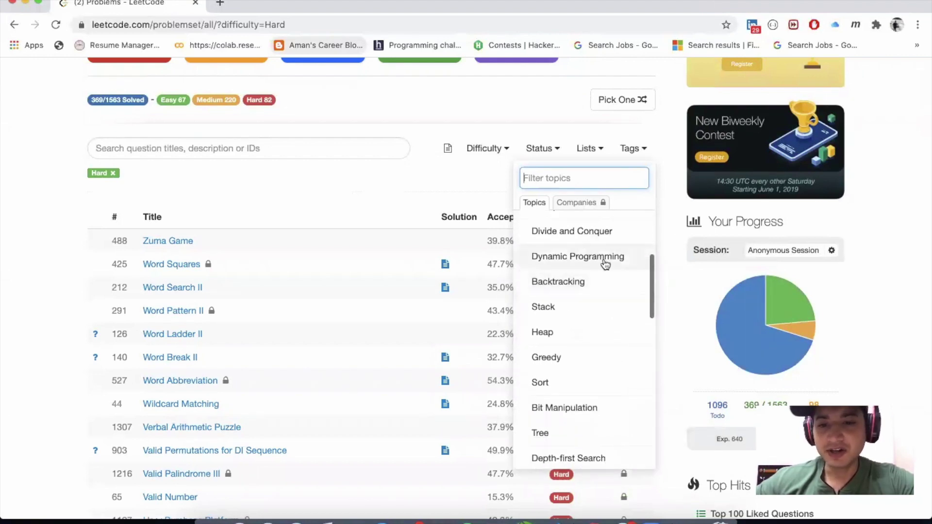
click(604, 260)
click(453, 180)
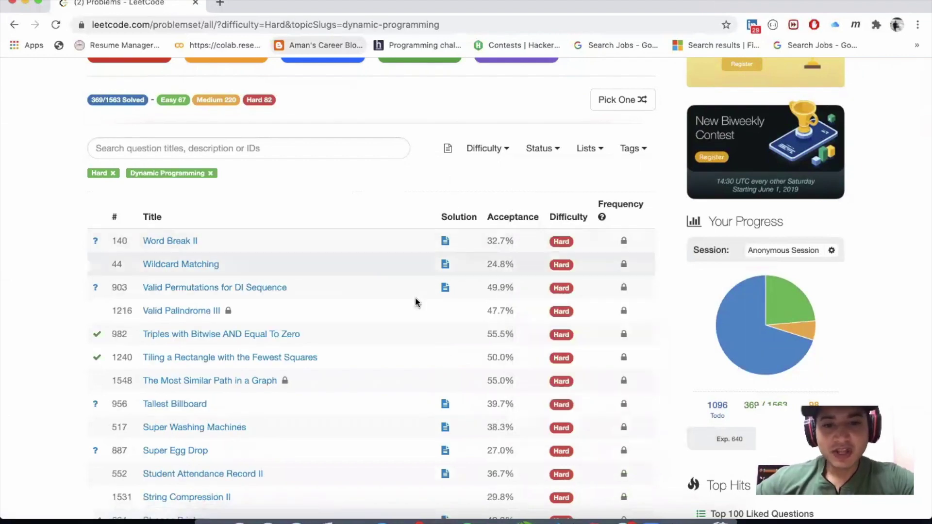
scroll(422, 327, down, 2)
scroll(422, 328, down, 2)
scroll(422, 328, up, 5)
scroll(423, 329, up, 1)
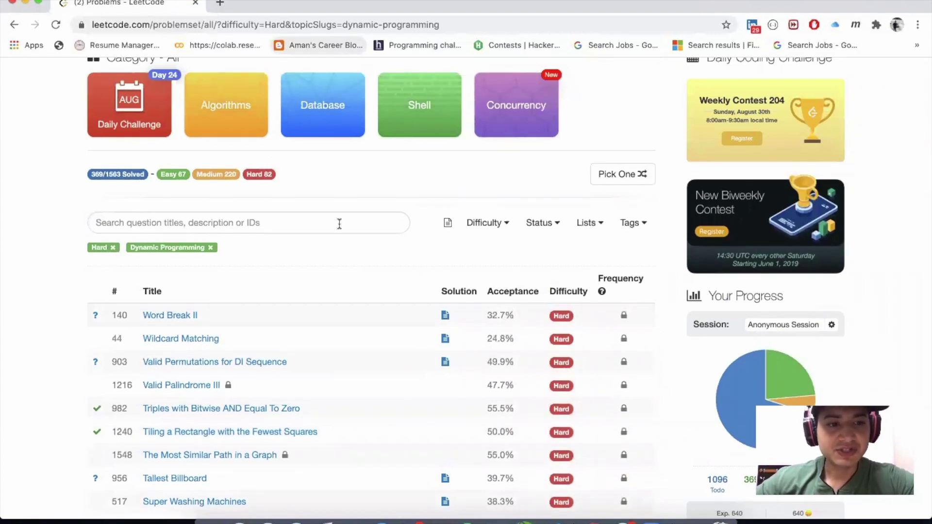
Switch the difficulty filter to Medium, then remove the difficulty filter entirely
click(502, 224)
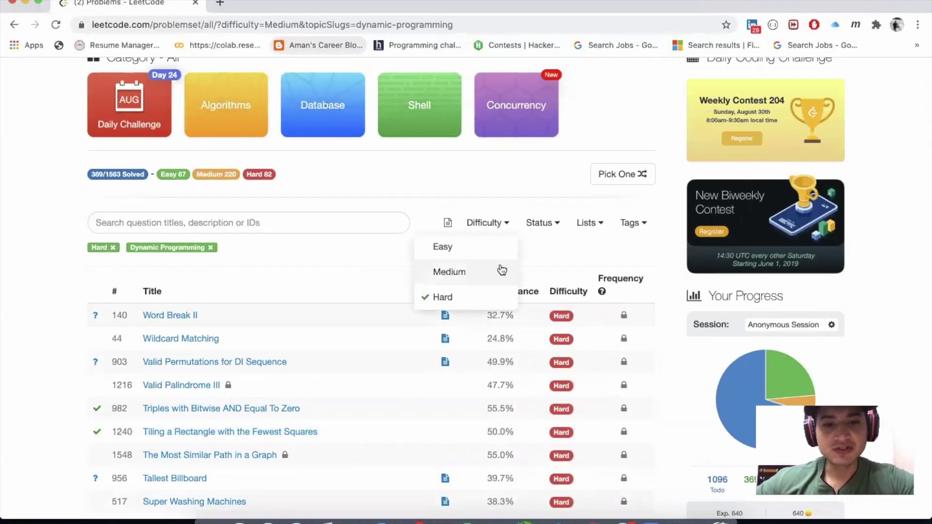
click(502, 271)
click(354, 244)
scroll(481, 315, down, 1)
scroll(482, 315, down, 10)
scroll(484, 306, up, 1)
scroll(565, 442, up, 5)
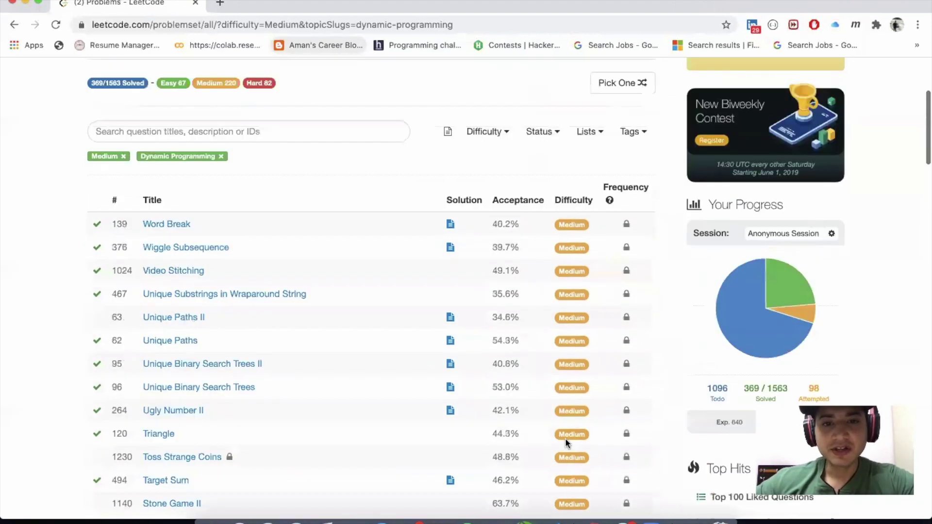
scroll(565, 442, up, 2)
scroll(490, 260, down, 1)
click(483, 249)
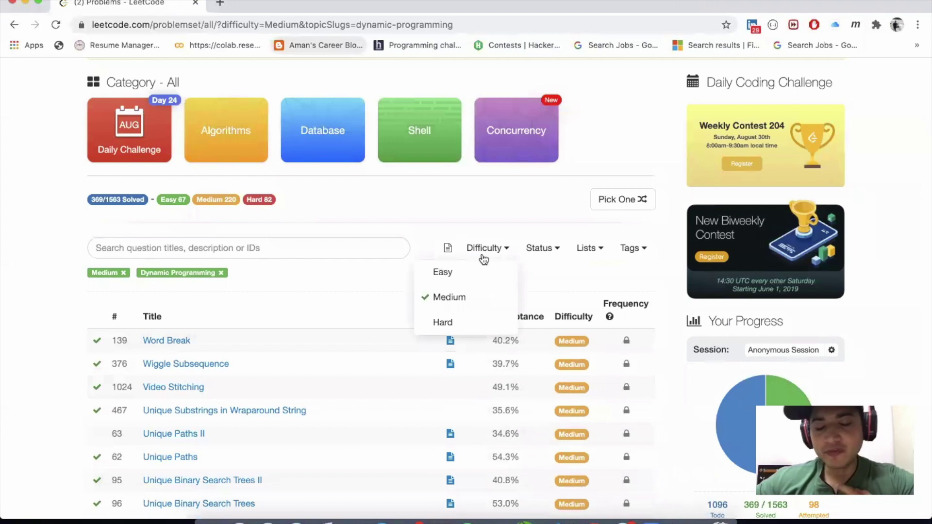
click(491, 298)
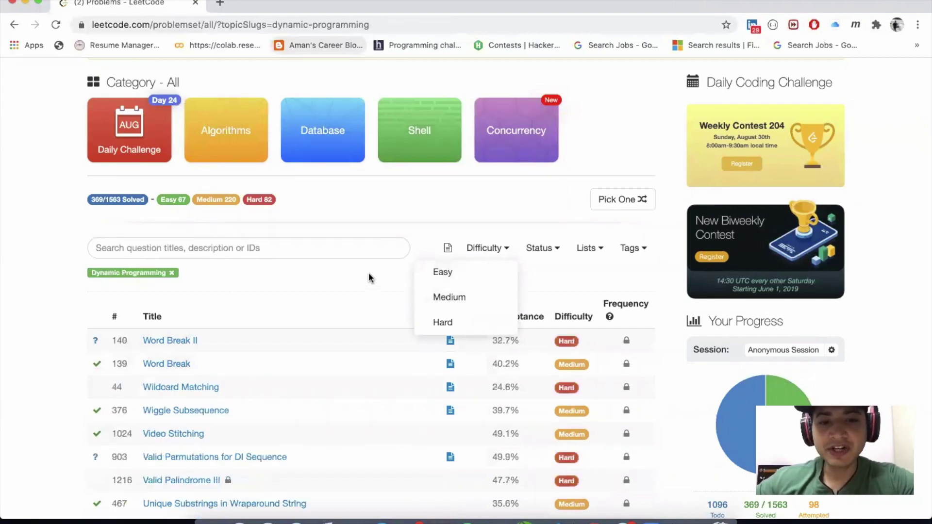
scroll(368, 276, down, 1)
scroll(559, 211, down, 3)
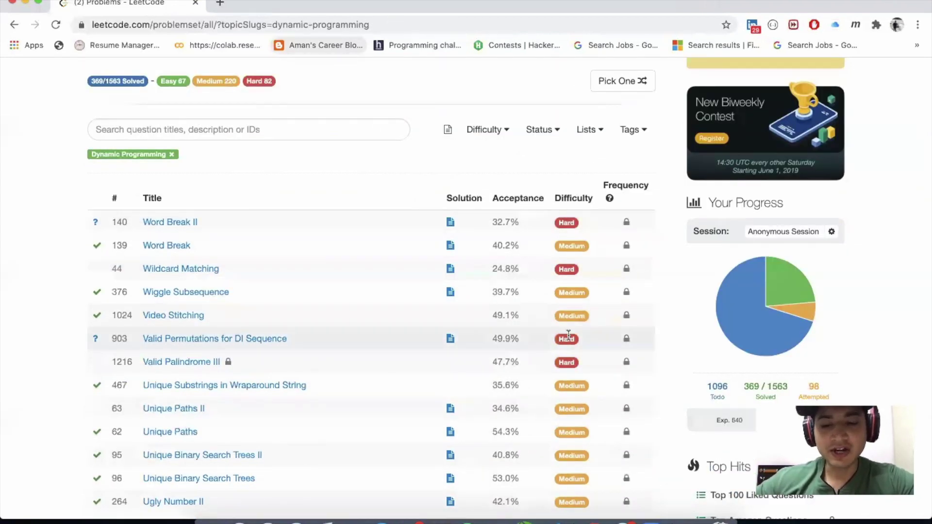
scroll(568, 333, down, 1)
scroll(567, 334, down, 10)
scroll(582, 338, down, 5)
scroll(539, 255, down, 1)
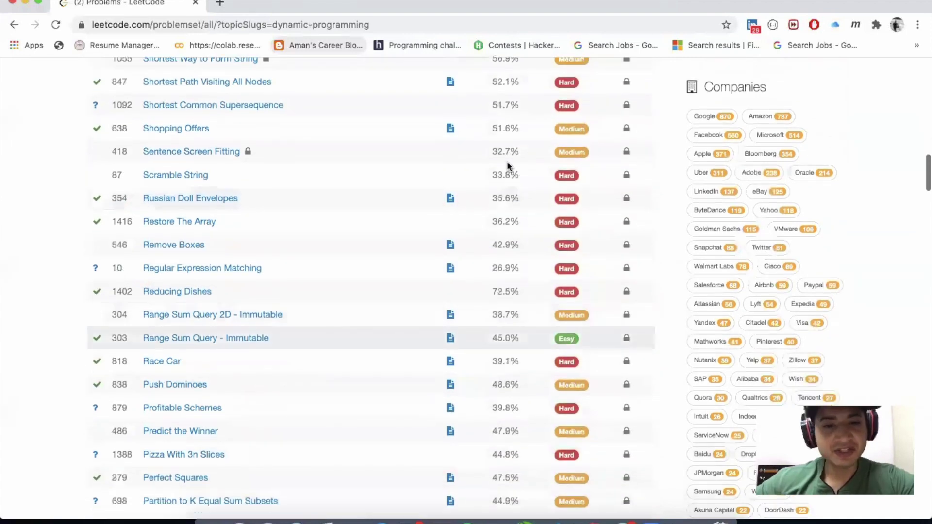
scroll(507, 162, up, 5)
scroll(507, 164, up, 8)
scroll(508, 168, up, 2)
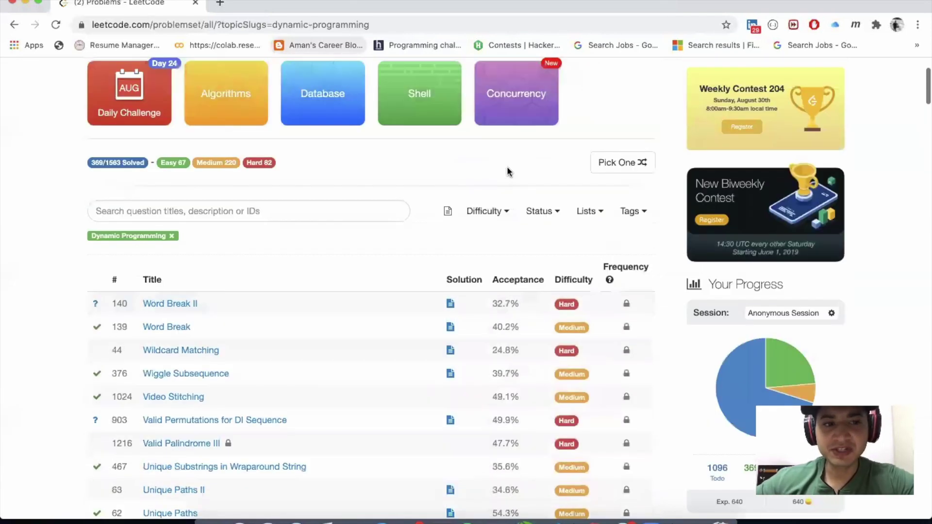
Search 'palindromic' among Hard problems, then replace the search text with 'stock'
click(258, 211)
text(p)
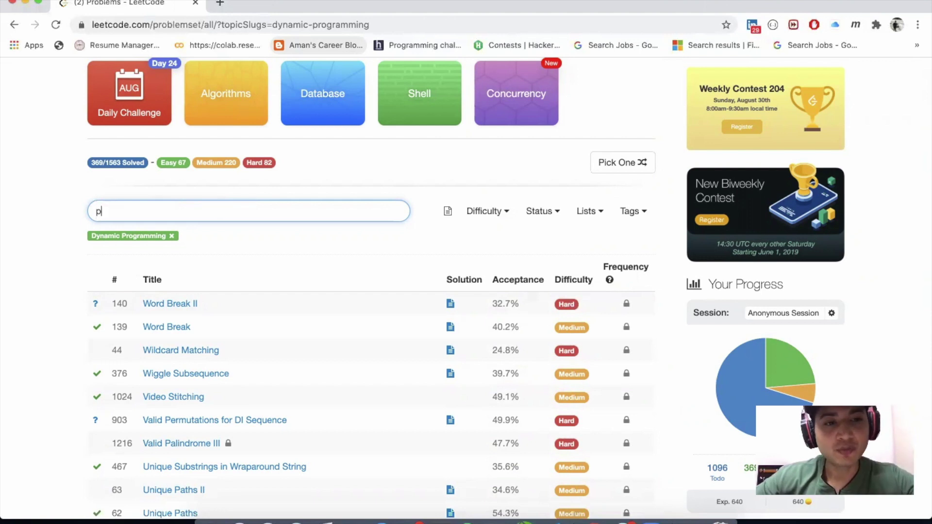
text(alindromic)
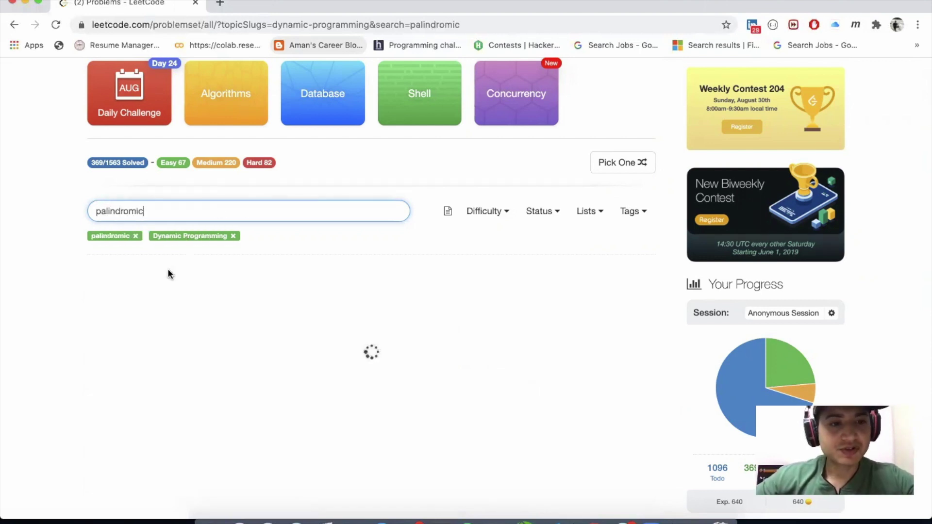
scroll(167, 269, down, 1)
scroll(295, 319, down, 1)
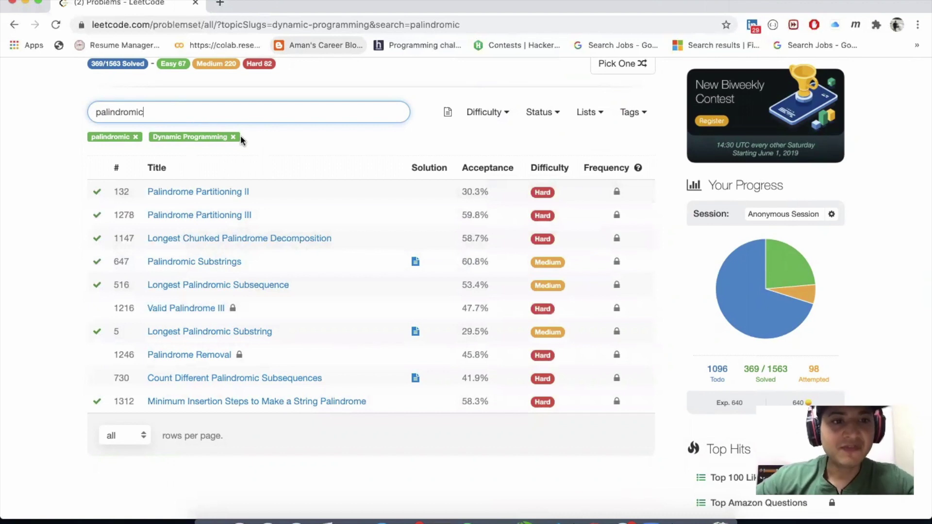
click(476, 117)
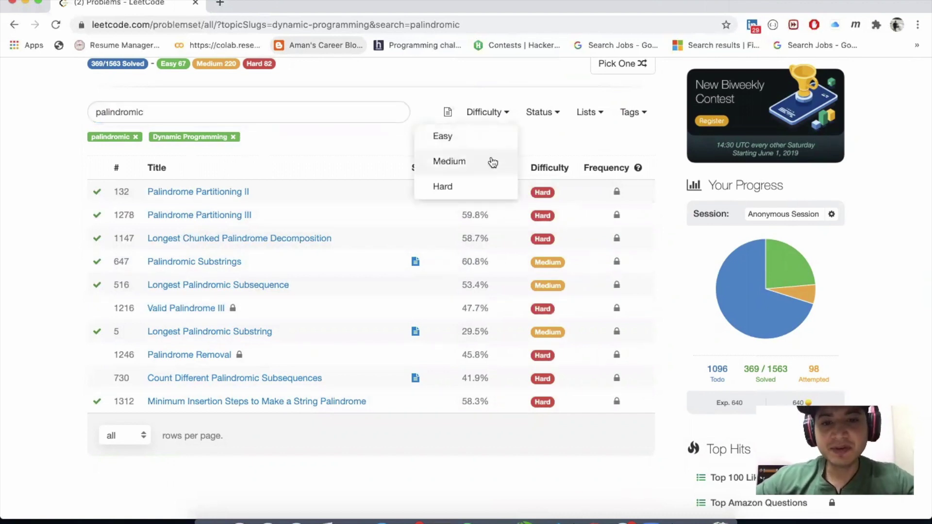
click(493, 185)
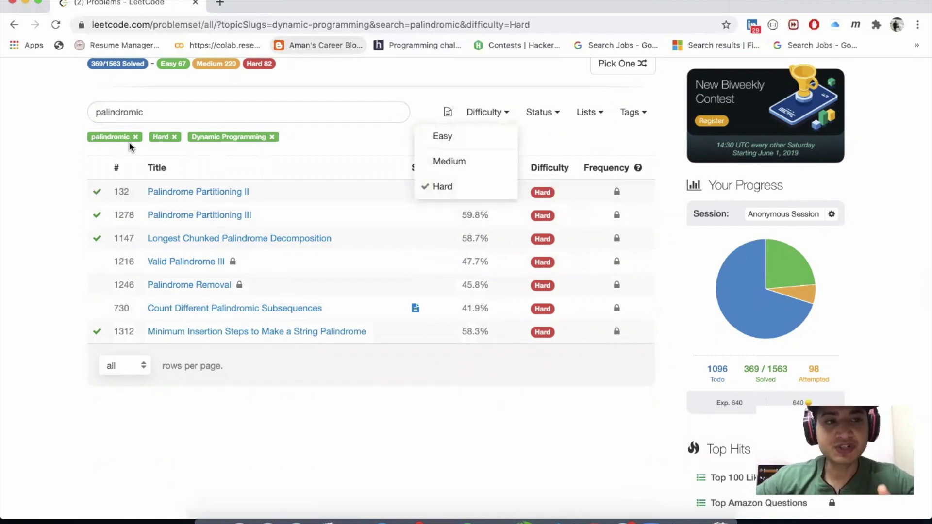
click(382, 132)
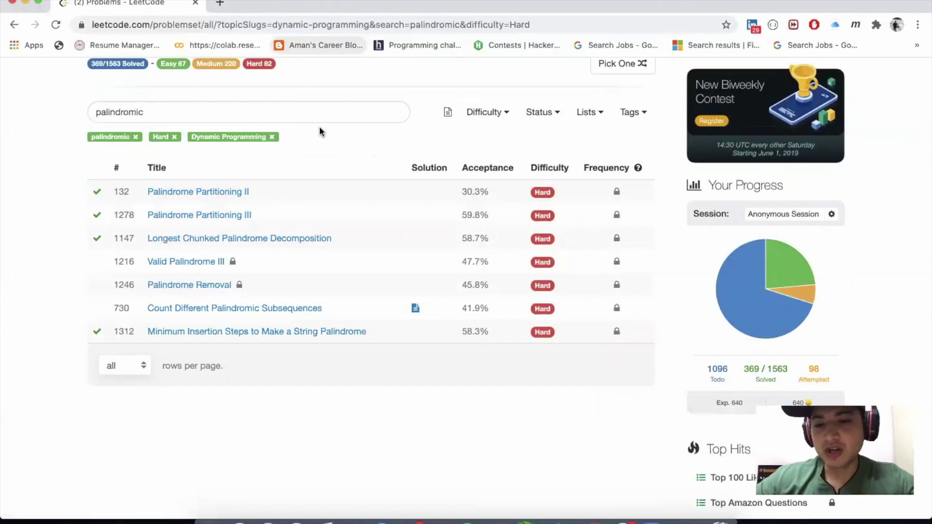
scroll(319, 126, up, 1)
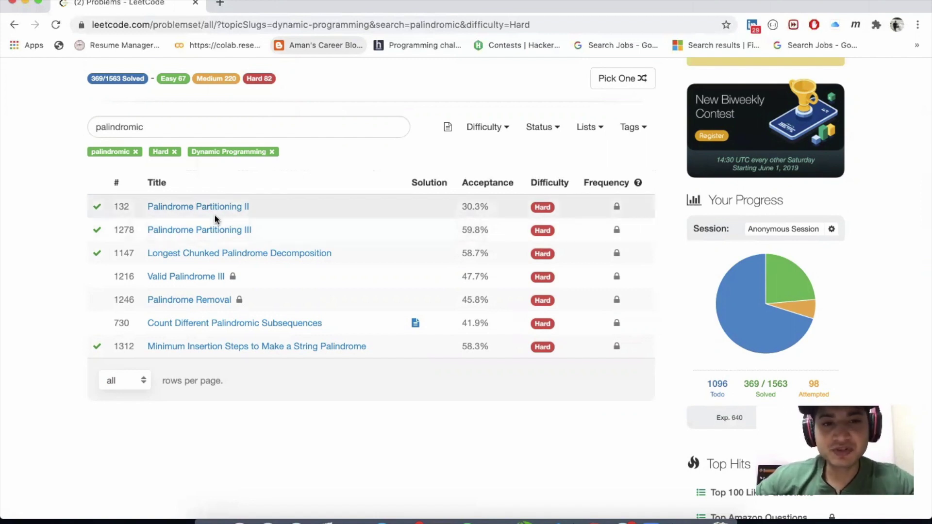
drag(150, 127, 88, 128)
text(stock)
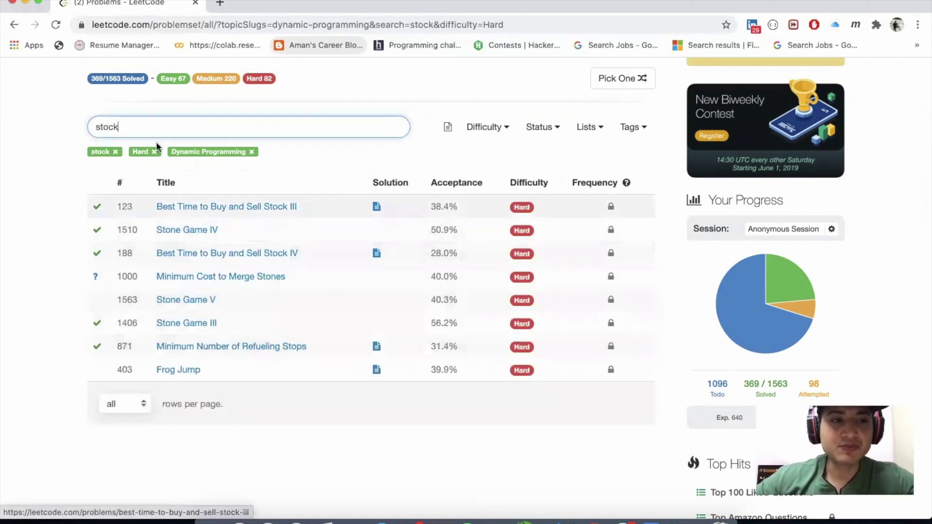
click(633, 131)
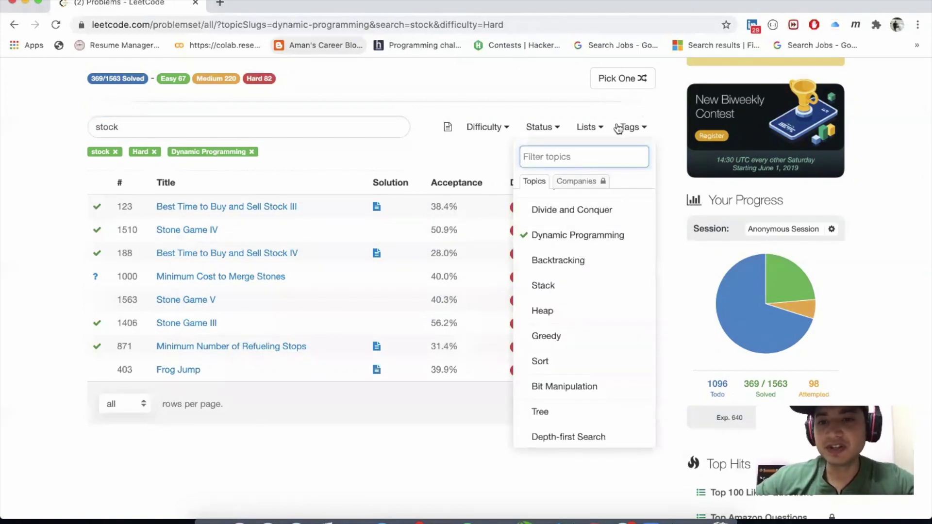
click(153, 152)
click(114, 152)
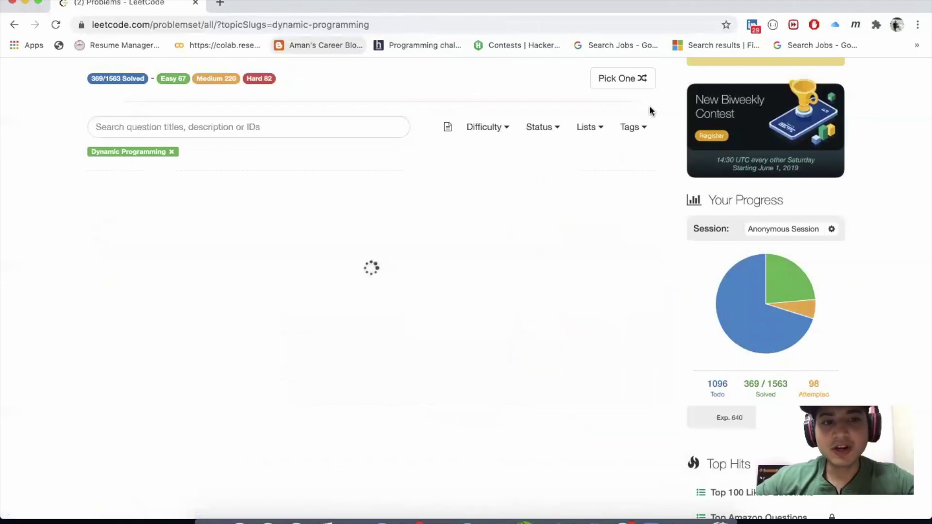
click(632, 131)
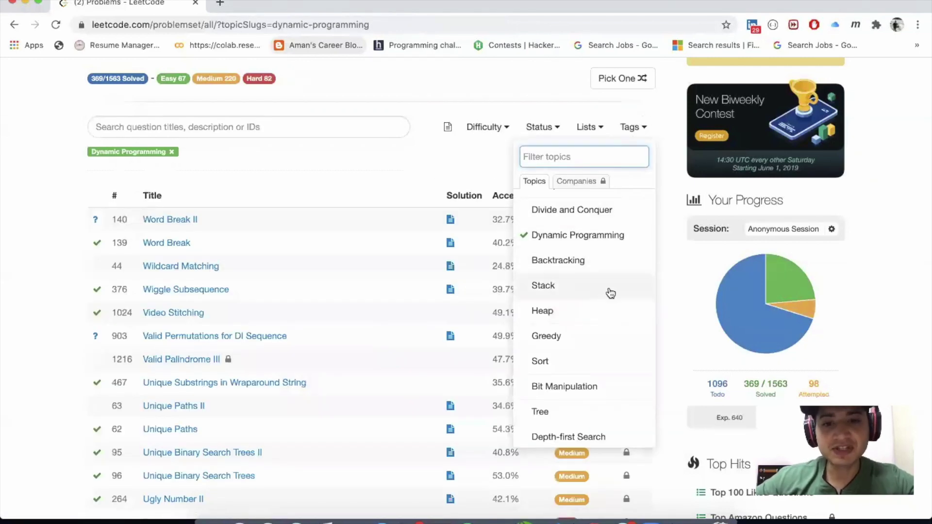
click(583, 288)
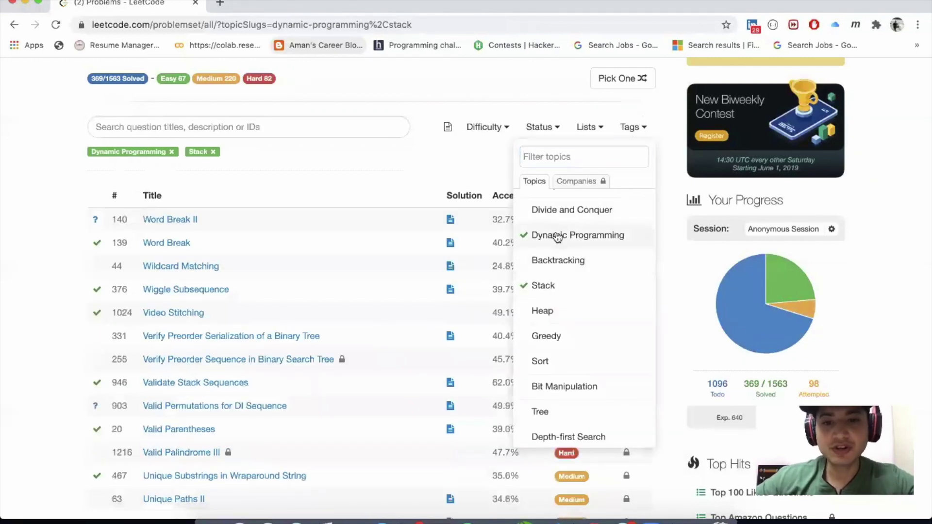
click(482, 162)
scroll(519, 274, down, 3)
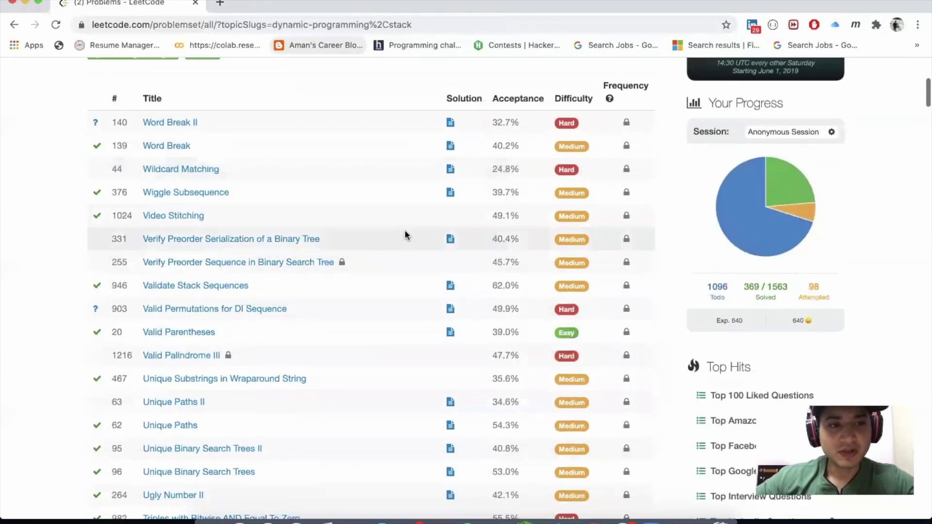
scroll(406, 235, up, 3)
click(489, 164)
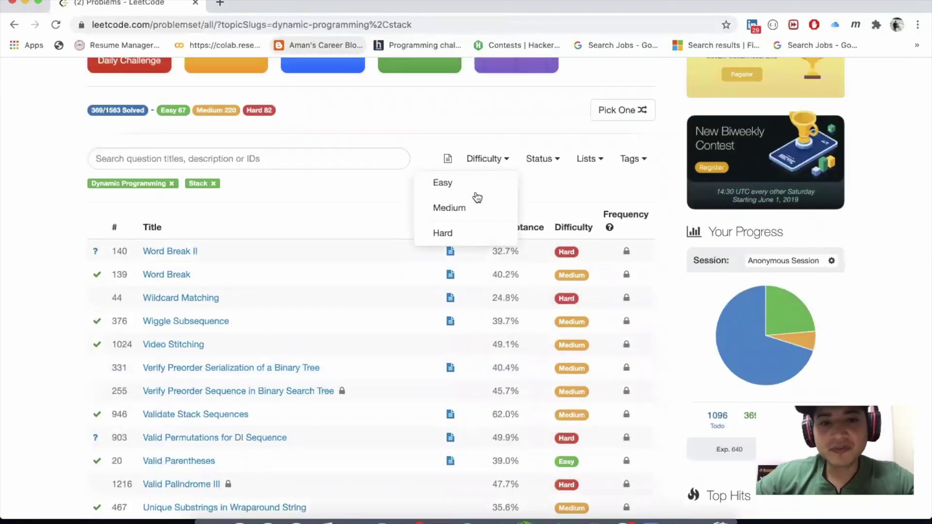
click(489, 233)
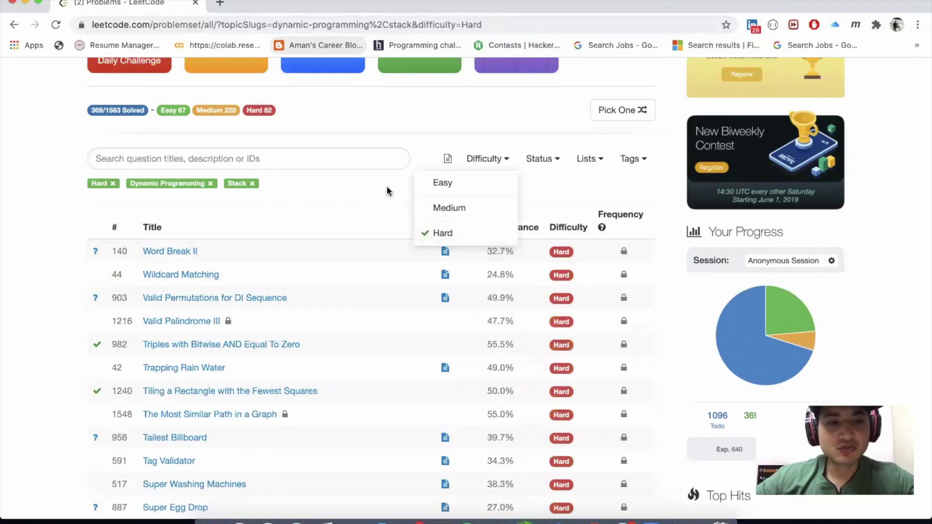
click(387, 186)
scroll(352, 281, down, 6)
scroll(352, 281, down, 1)
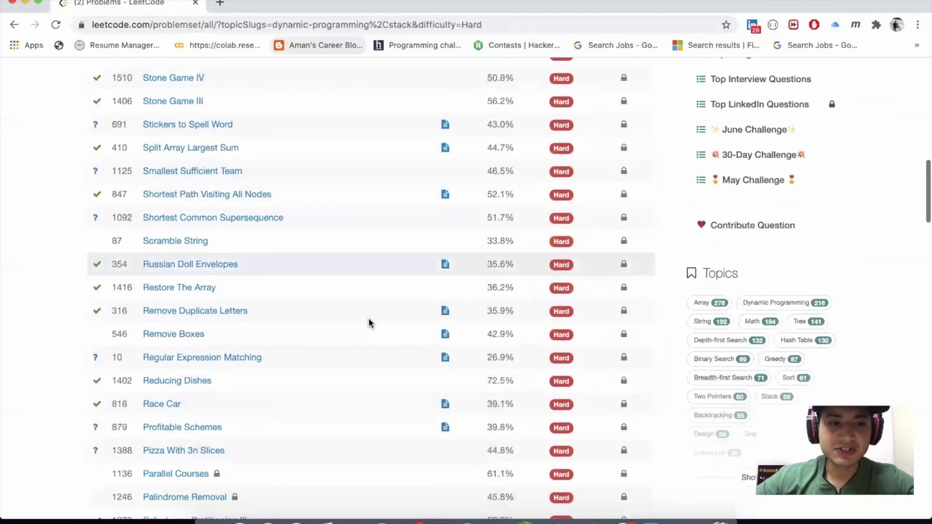
scroll(369, 318, down, 2)
scroll(368, 318, up, 15)
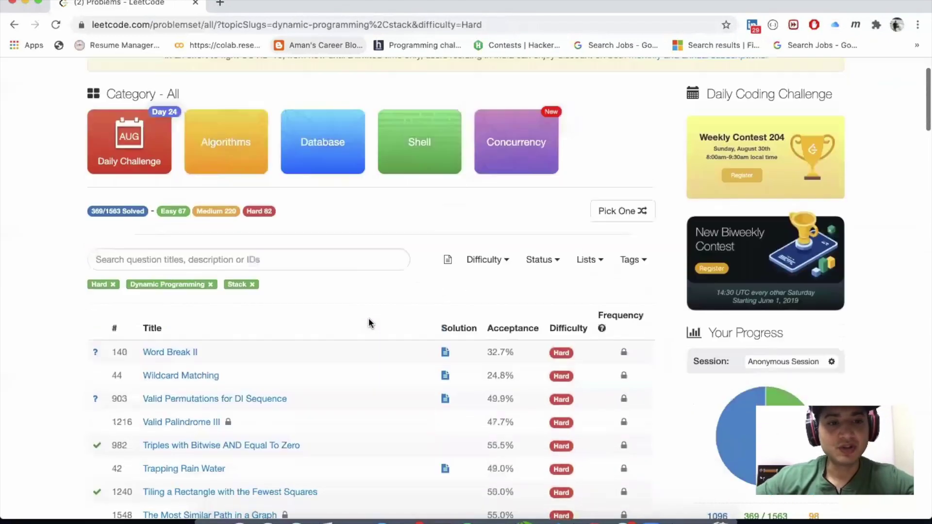
scroll(369, 317, down, 1)
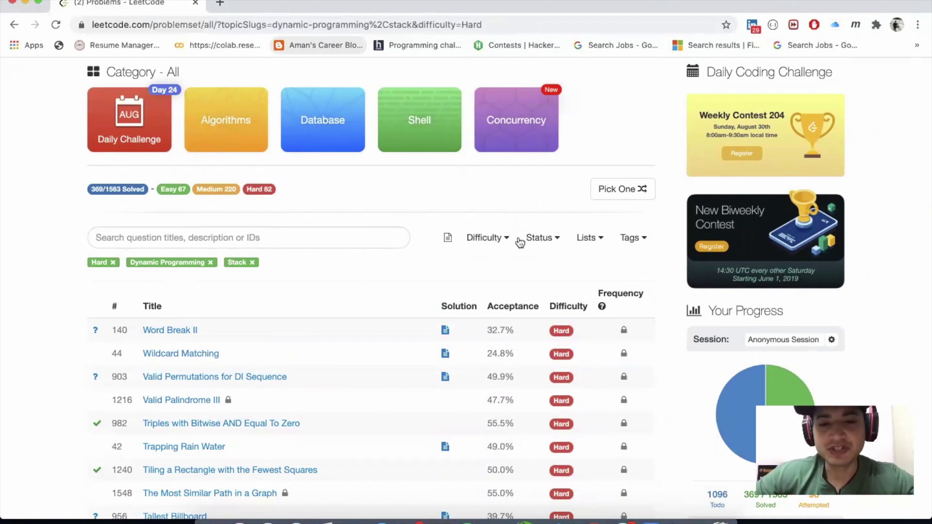
scroll(385, 209, down, 1)
scroll(385, 209, up, 3)
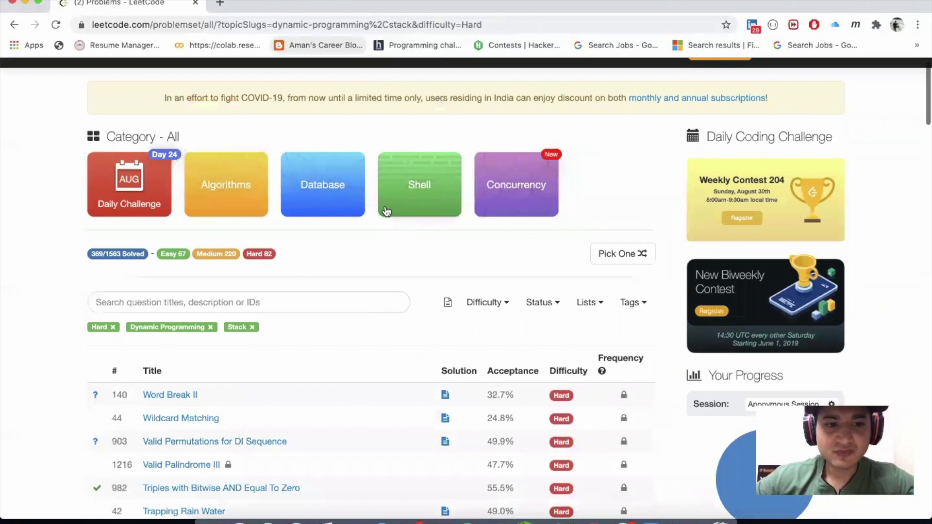
scroll(386, 209, up, 1)
scroll(385, 210, down, 3)
scroll(187, 333, down, 1)
scroll(114, 301, down, 3)
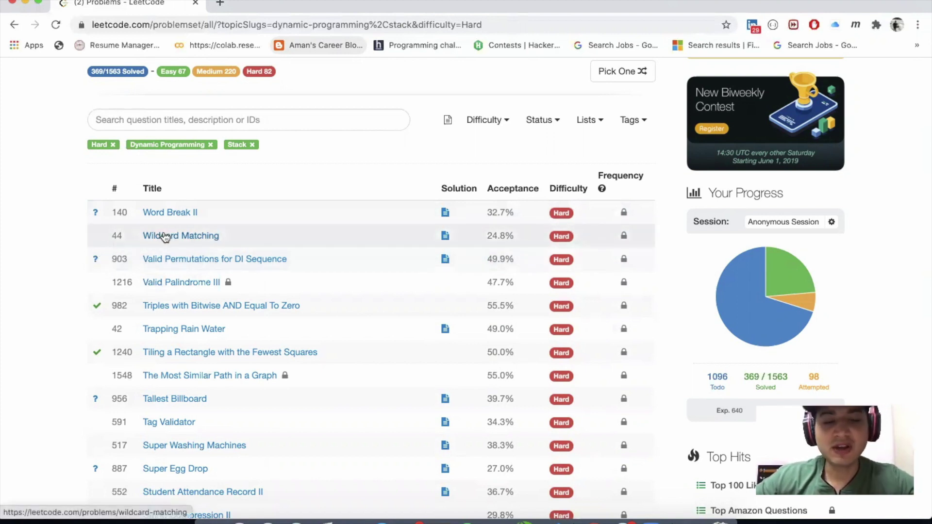
scroll(186, 304, down, 1)
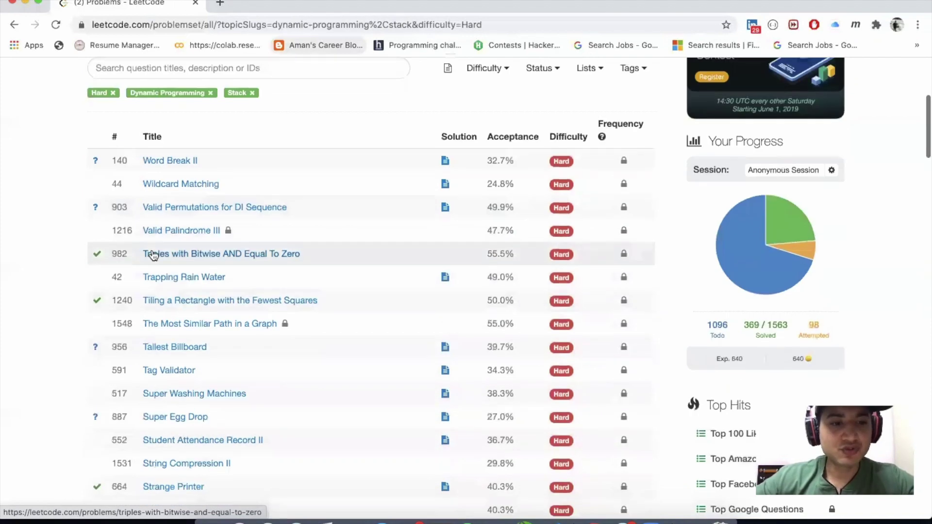
Open Triples with Bitwise AND Equal To Zero and view its submissions
click(151, 253)
click(204, 253)
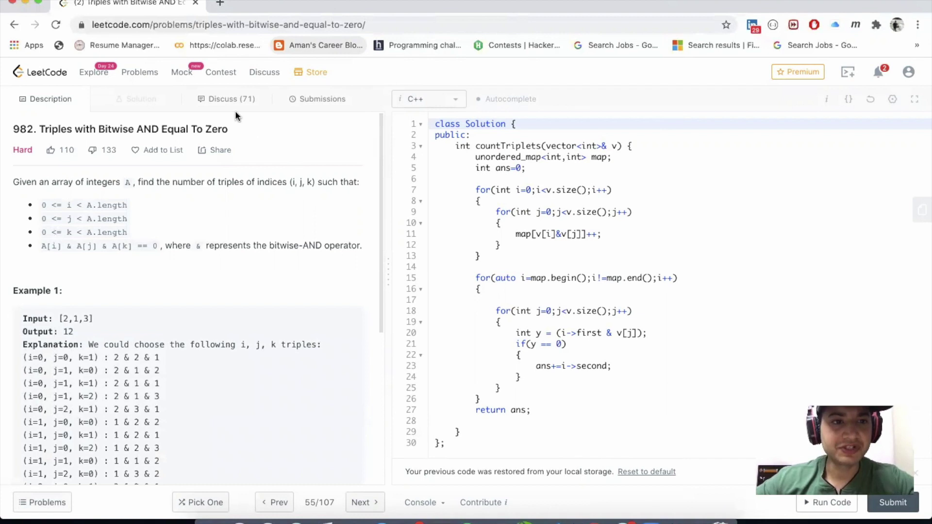
click(322, 100)
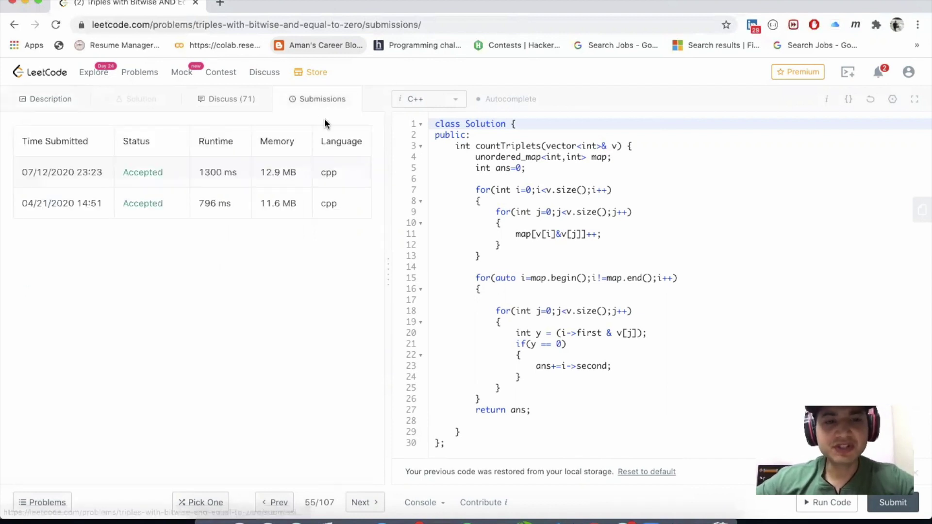
Review the accepted submission's runtime, memory and code in a new tab, then close it
click(135, 175)
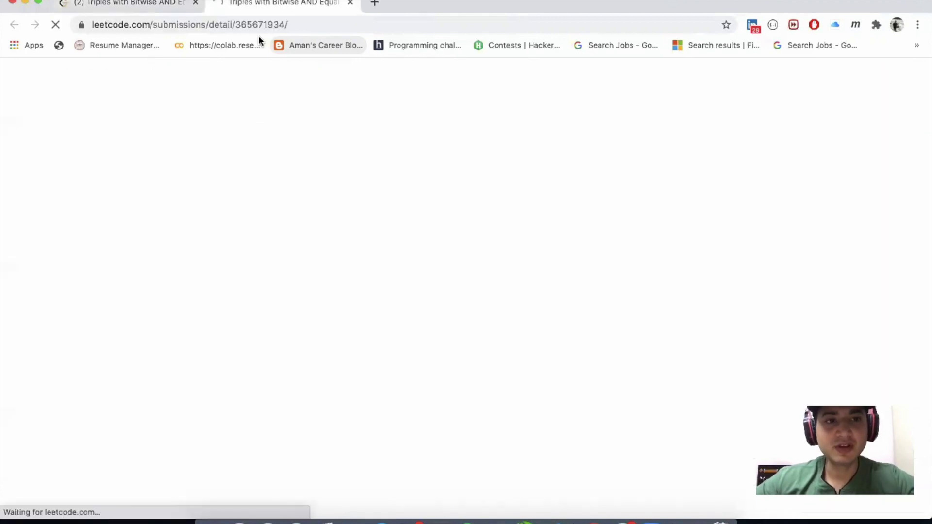
scroll(255, 215, down, 5)
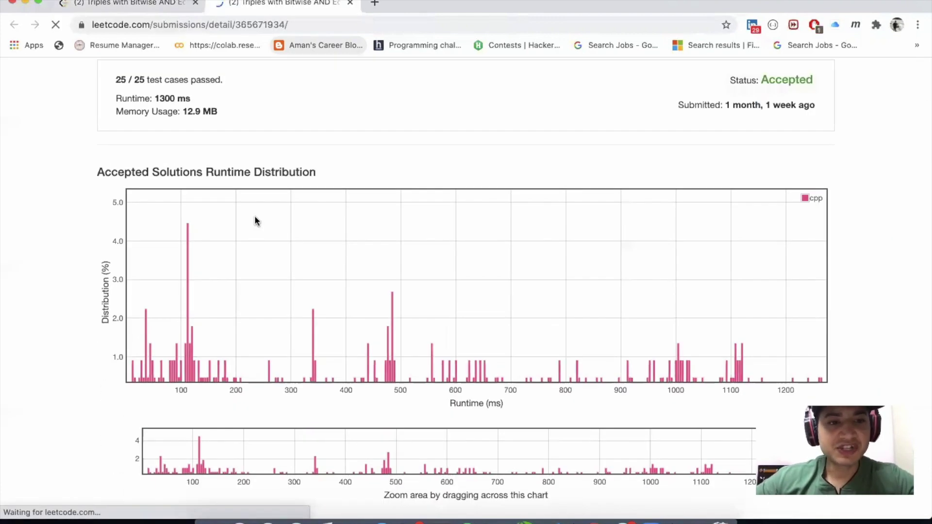
scroll(239, 215, down, 1)
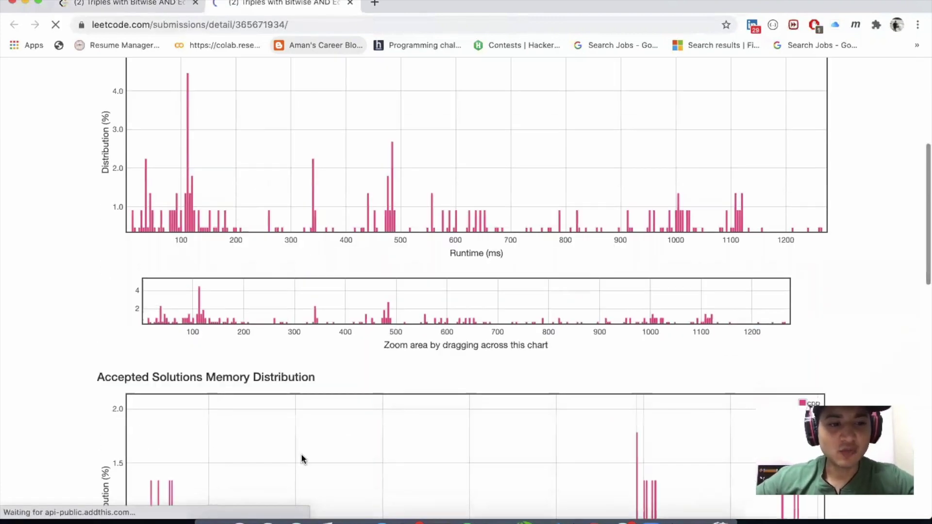
scroll(301, 455, down, 3)
scroll(390, 175, down, 1)
scroll(391, 174, down, 1)
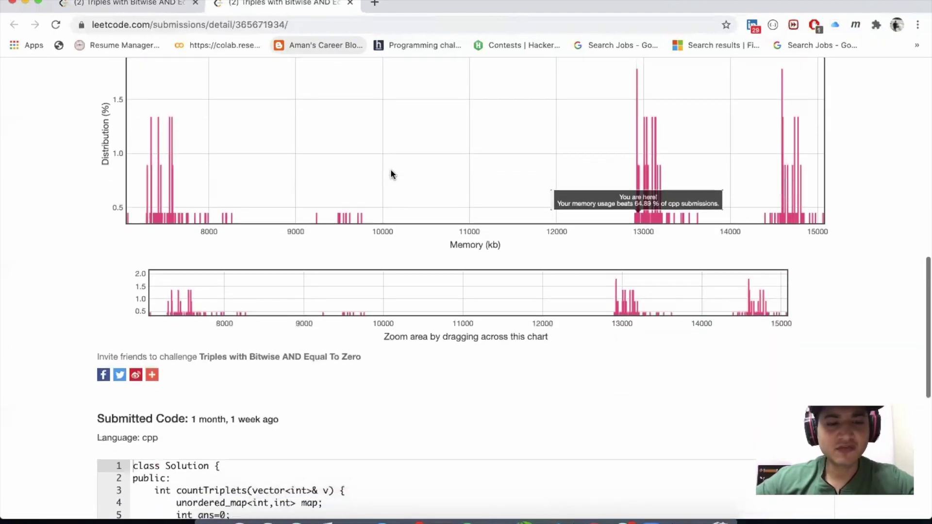
scroll(390, 175, down, 3)
scroll(391, 174, down, 4)
scroll(291, 267, up, 5)
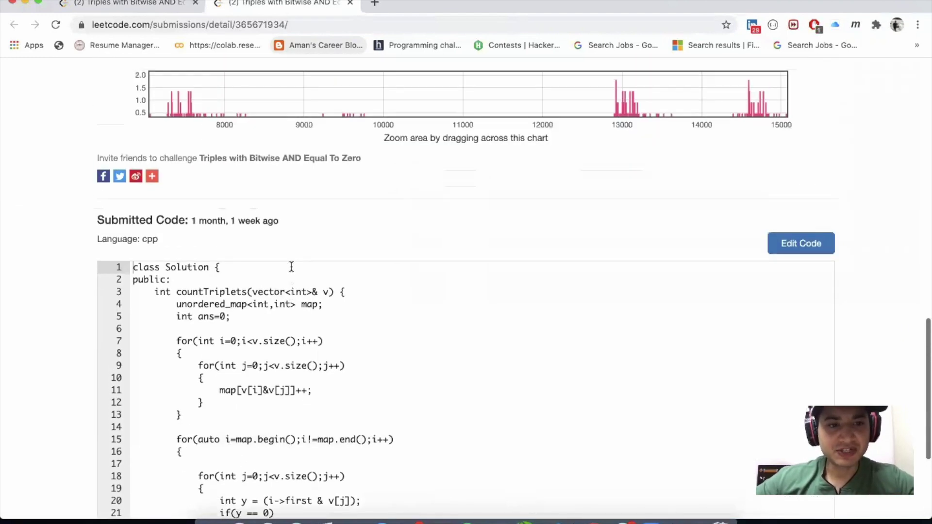
scroll(209, 207, down, 3)
drag(180, 176, 252, 284)
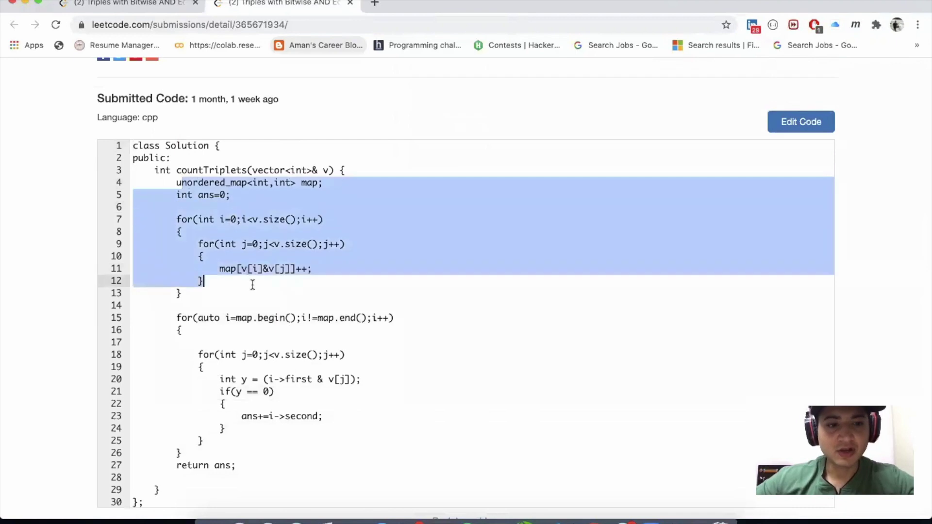
click(297, 321)
click(350, 4)
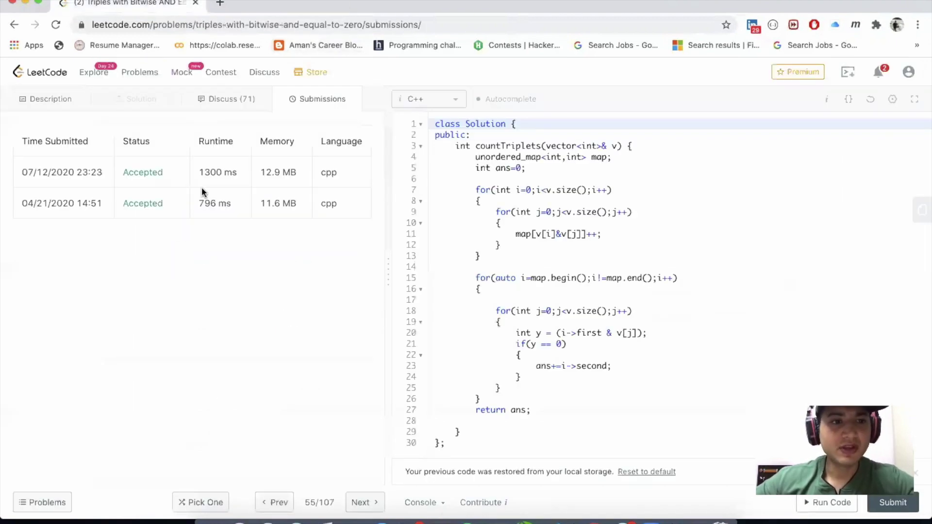
Sort problem 982's discussion by Most Votes and read the top Java DP post
click(224, 99)
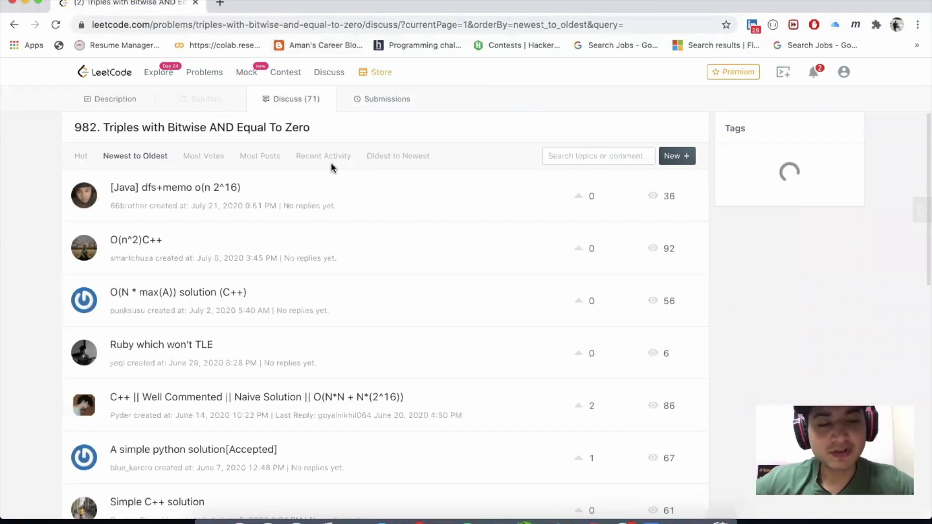
scroll(156, 307, down, 2)
scroll(155, 310, up, 2)
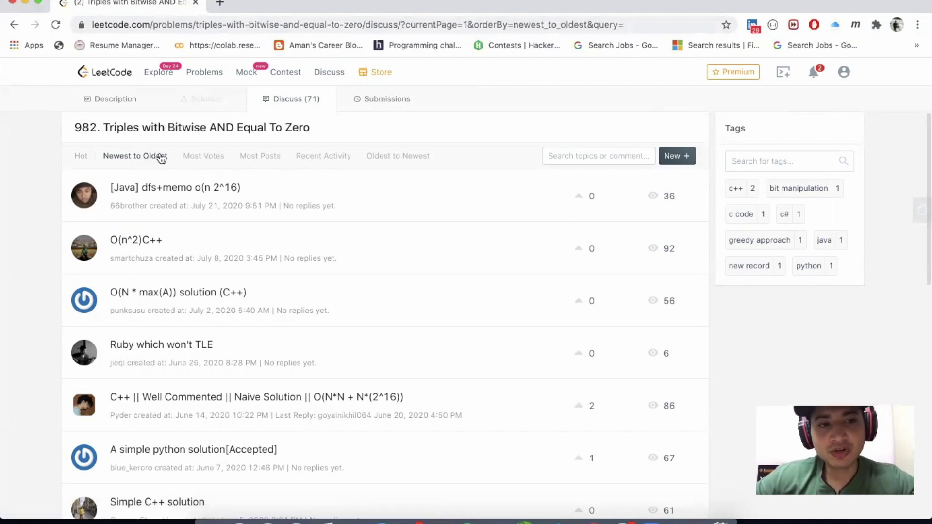
click(216, 158)
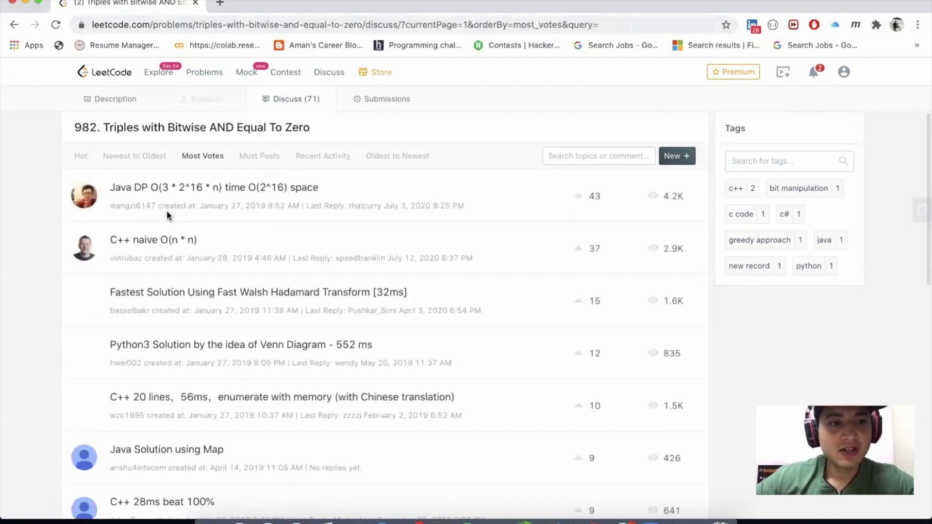
click(127, 190)
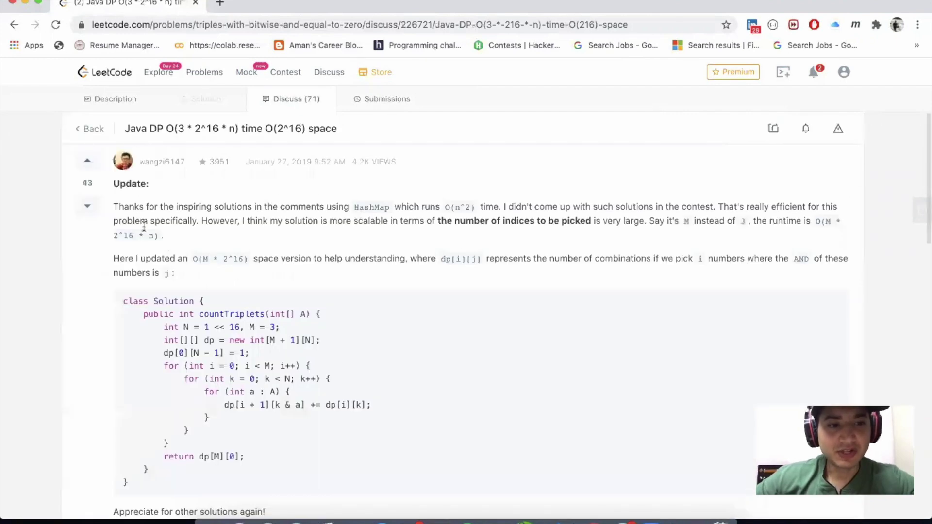
drag(113, 210, 427, 258)
click(427, 256)
scroll(241, 217, down, 3)
mouse_move(240, 216)
mouse_down()
mouse_move(350, 284)
mouse_move(312, 248)
mouse_up()
click(364, 327)
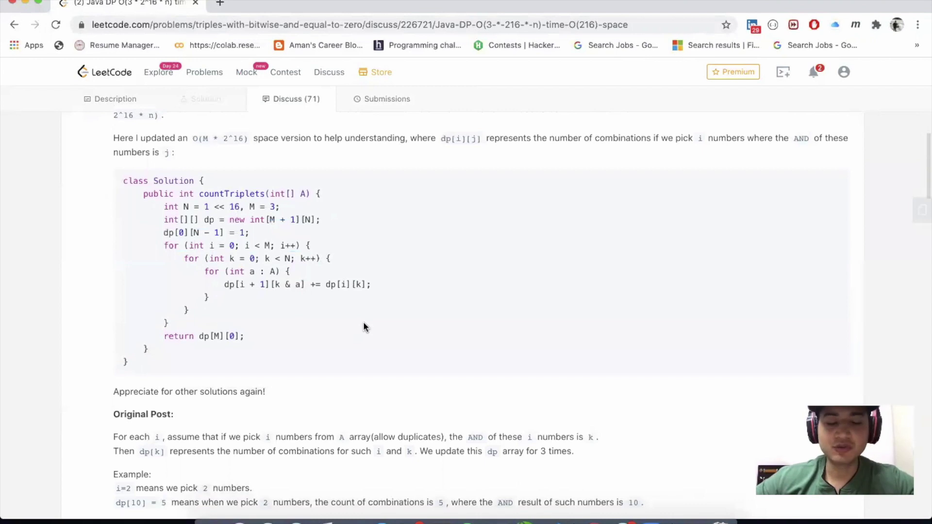
scroll(364, 328, left, 5)
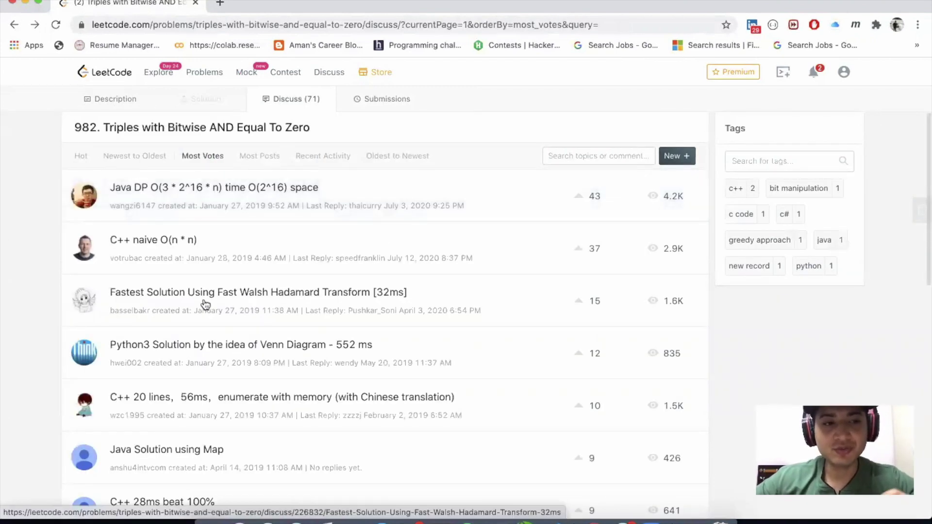
scroll(206, 273, down, 1)
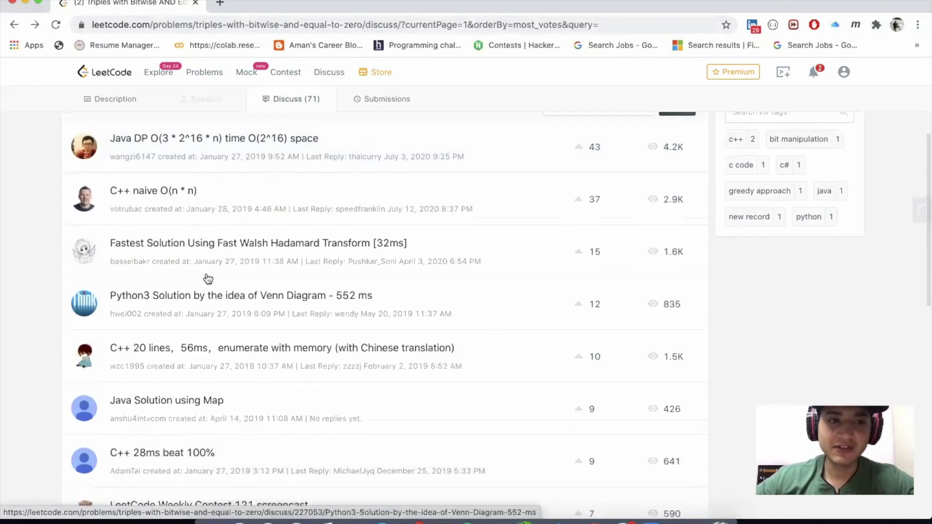
scroll(207, 277, up, 2)
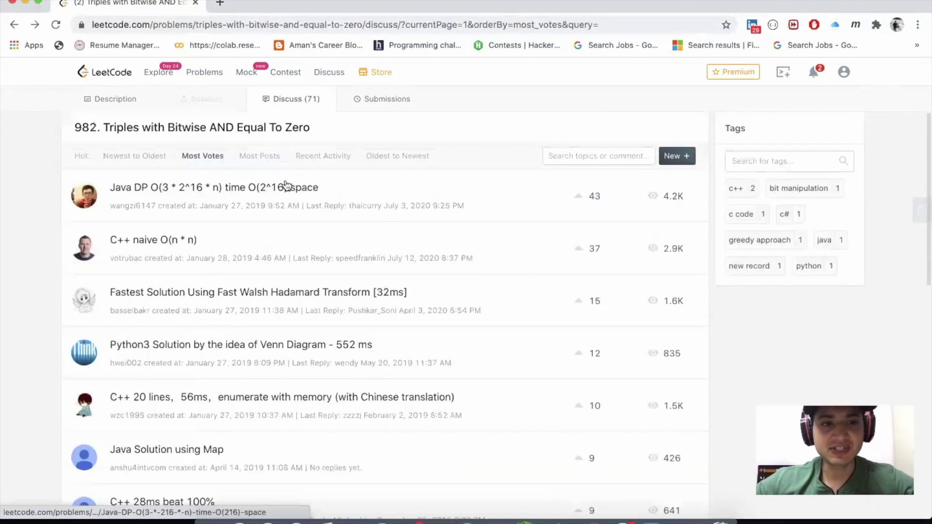
scroll(208, 312, down, 2)
scroll(208, 312, down, 4)
scroll(215, 277, up, 5)
scroll(246, 256, left, 5)
scroll(271, 107, left, 5)
scroll(121, 292, left, 5)
Try the disabled Solution tab on problem 982, then go back to the problem list
drag(174, 102, 119, 102)
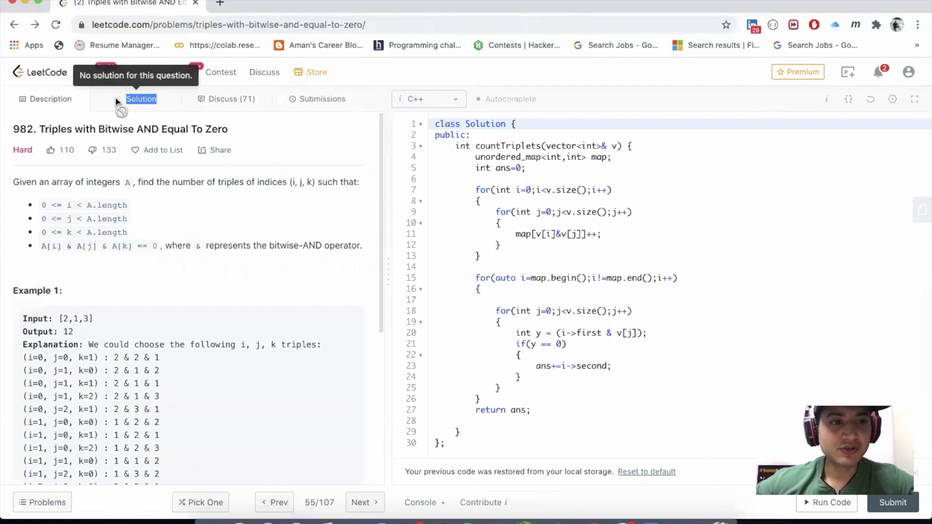
click(256, 128)
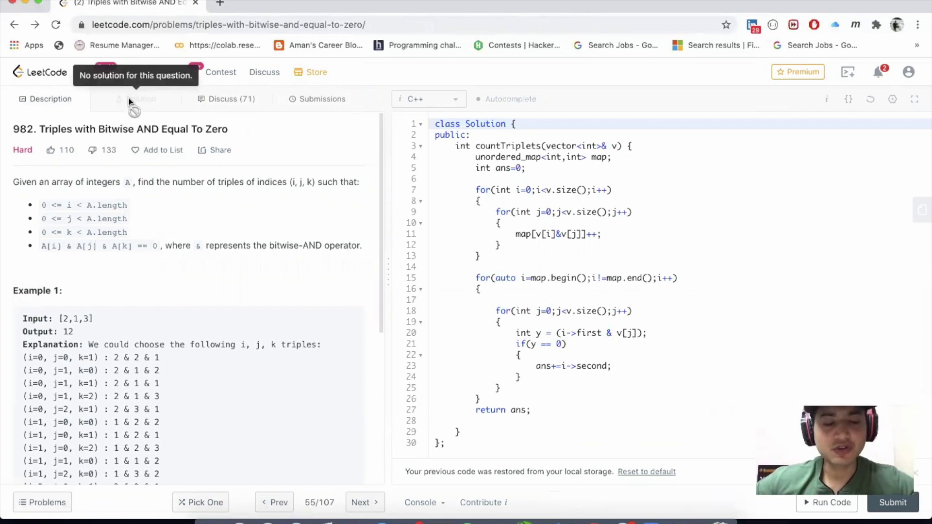
scroll(197, 231, down, 5)
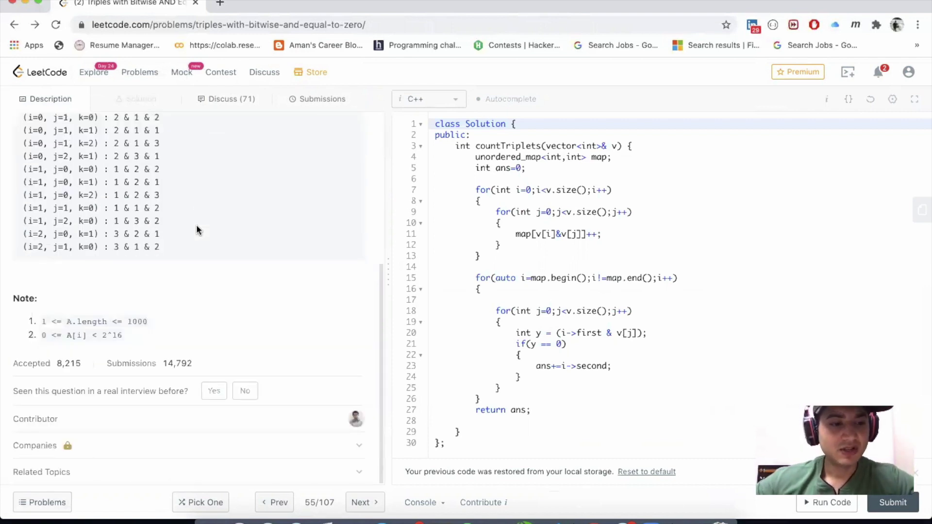
scroll(221, 253, left, 5)
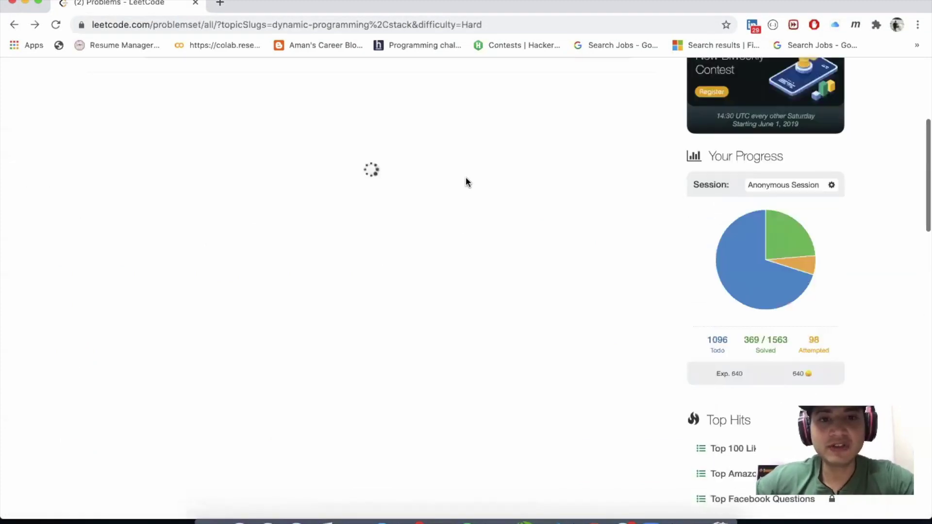
scroll(467, 182, up, 5)
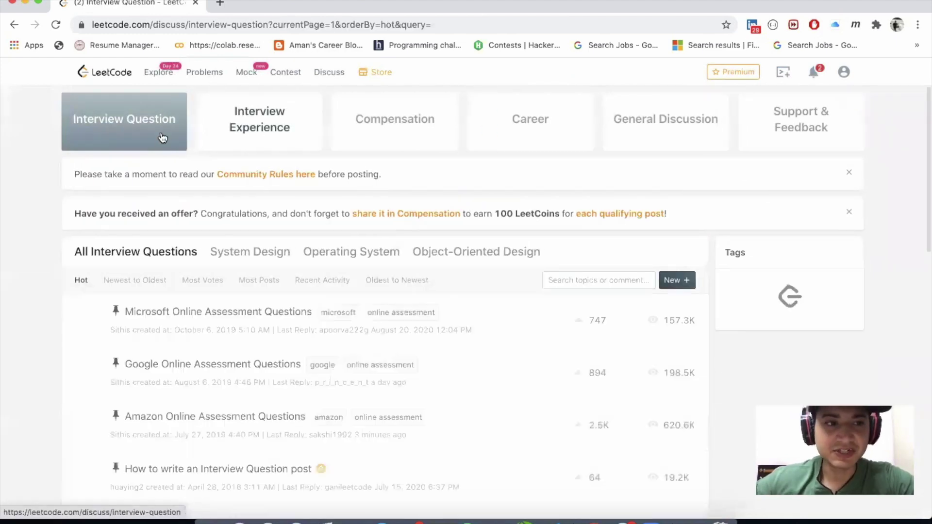
scroll(173, 283, down, 1)
scroll(173, 284, up, 1)
scroll(266, 400, down, 3)
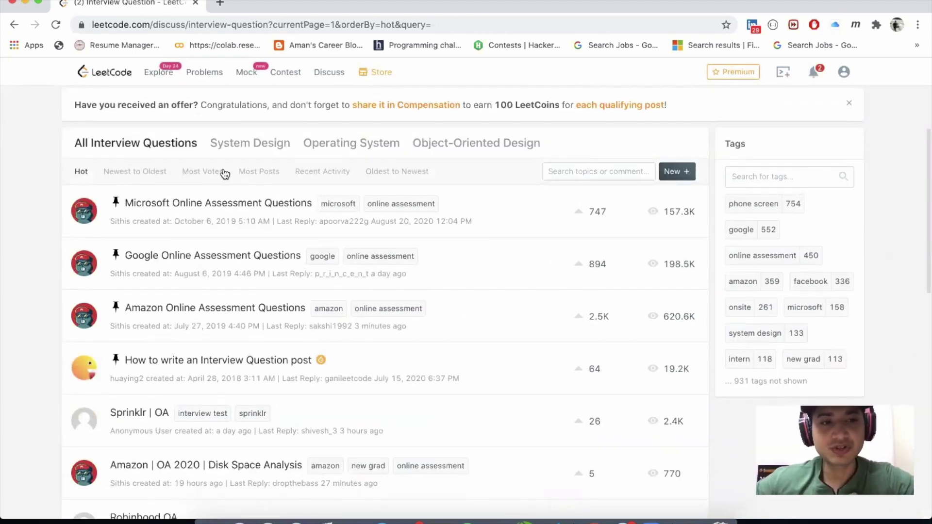
Search interview questions for 'microsoft', sort by Most Relevant, and scroll the results
click(625, 172)
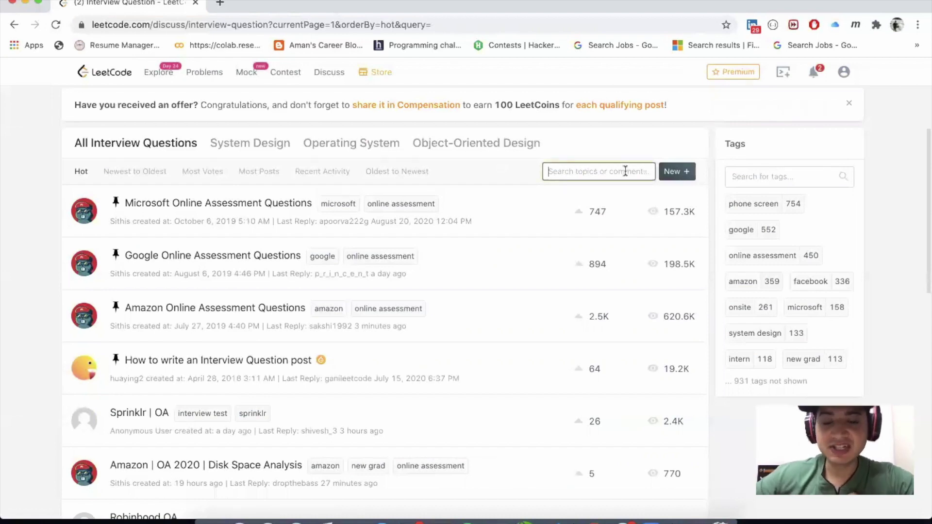
text(micro)
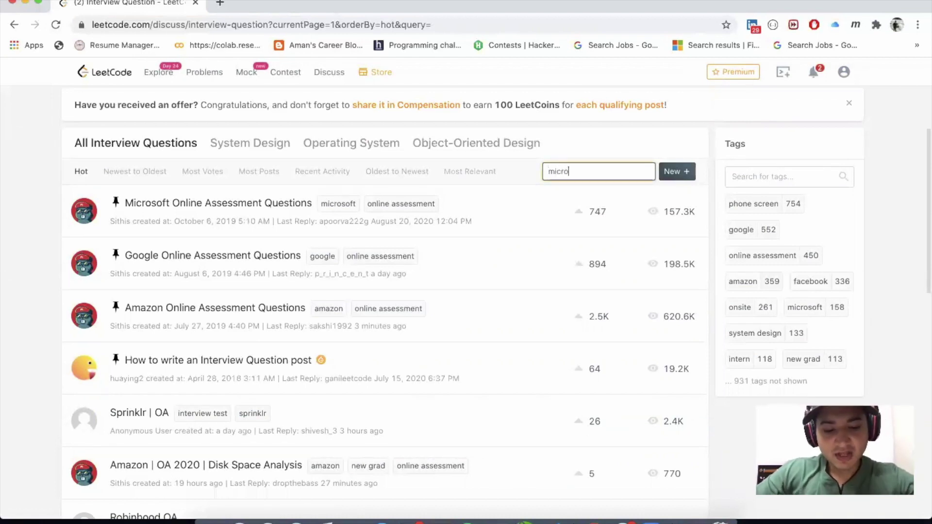
text(soft)
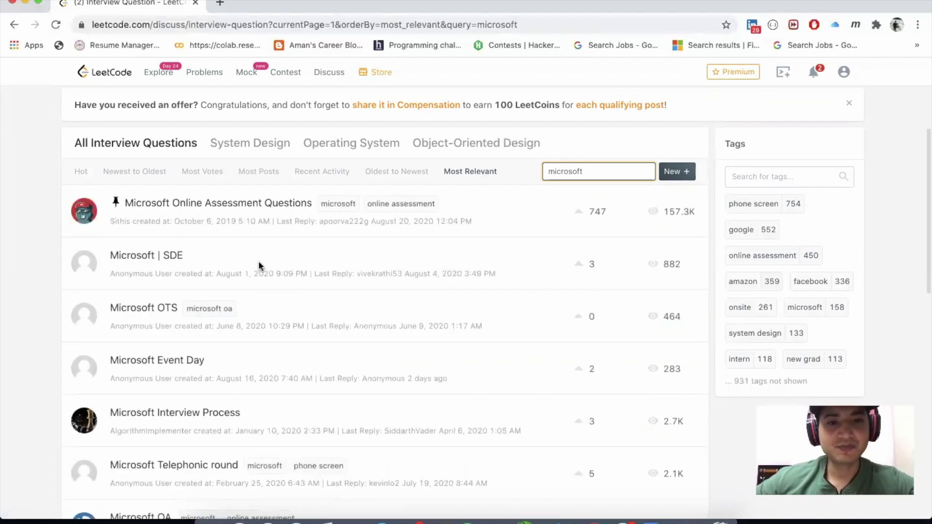
scroll(259, 261, down, 2)
scroll(177, 306, down, 3)
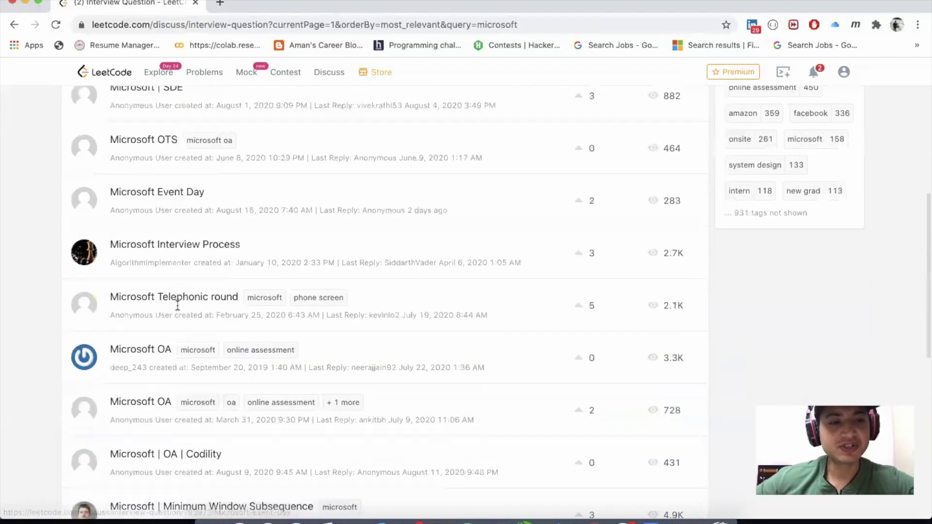
scroll(178, 306, down, 3)
scroll(178, 310, down, 3)
scroll(177, 308, down, 1)
scroll(180, 306, down, 3)
scroll(179, 311, down, 1)
scroll(202, 295, up, 1)
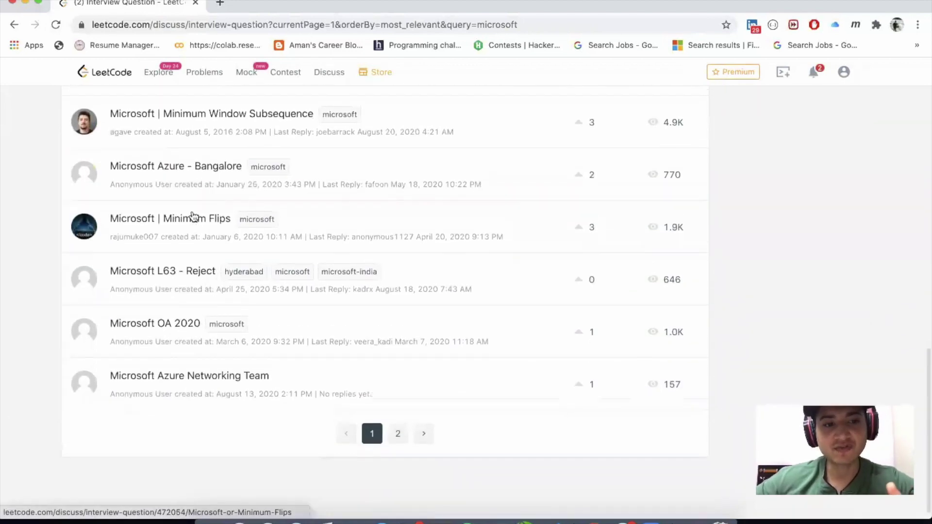
scroll(194, 214, up, 2)
scroll(194, 214, up, 10)
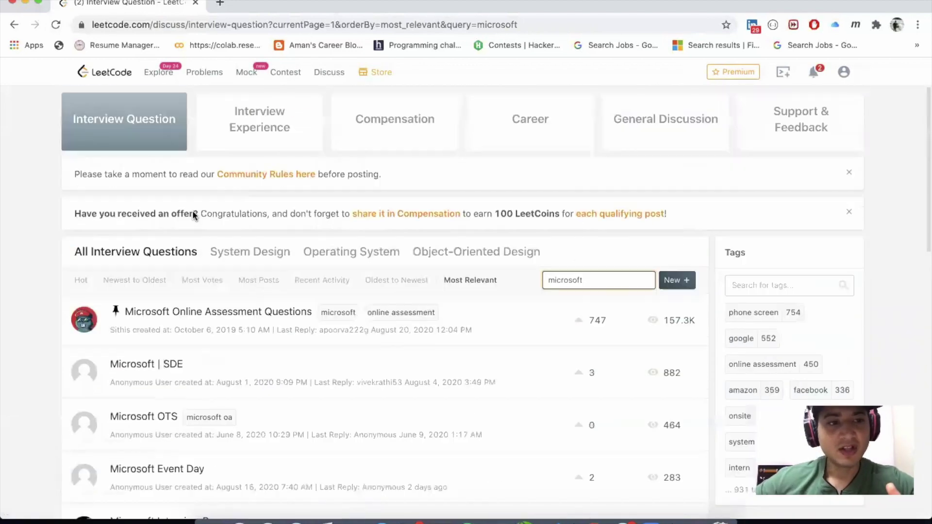
Browse the Interview Experience and Compensation forums, then reopen Interview Question
click(265, 120)
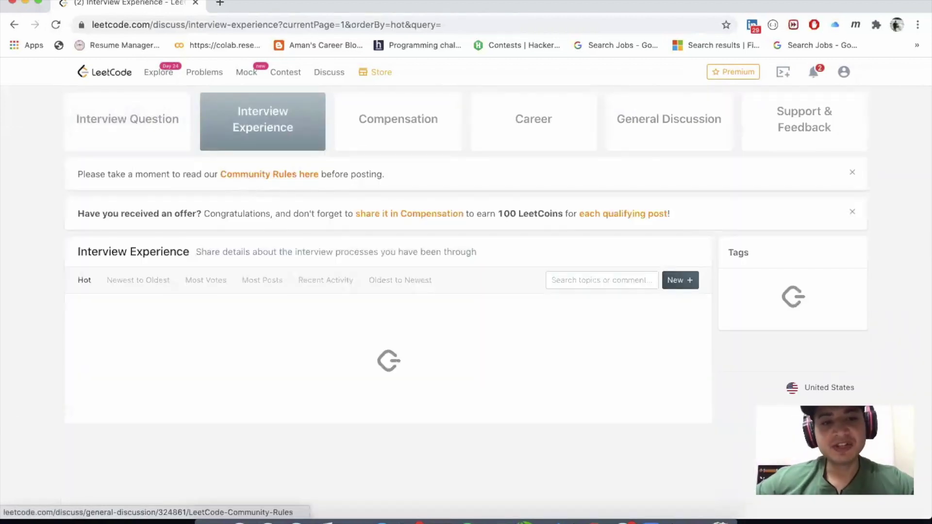
scroll(256, 255, down, 1)
scroll(260, 333, down, 2)
scroll(261, 336, down, 1)
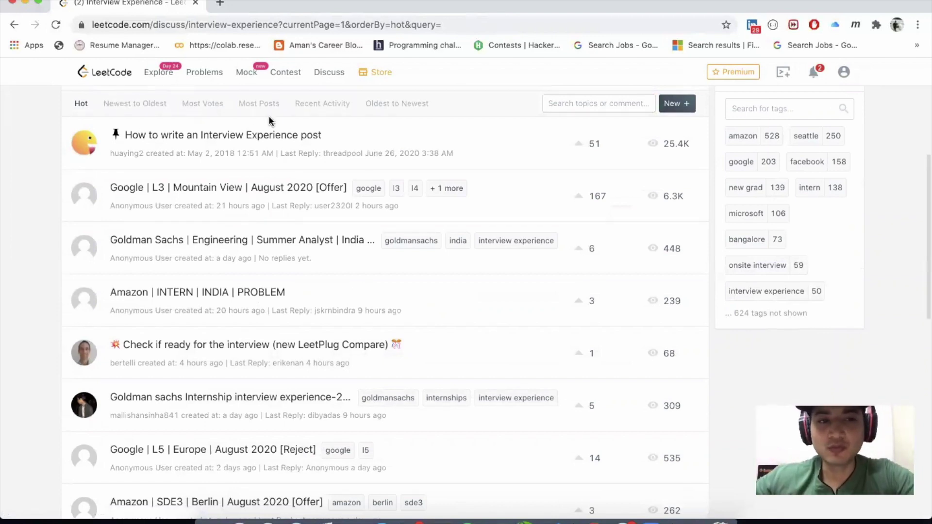
scroll(297, 130, up, 1)
scroll(364, 116, up, 3)
click(412, 120)
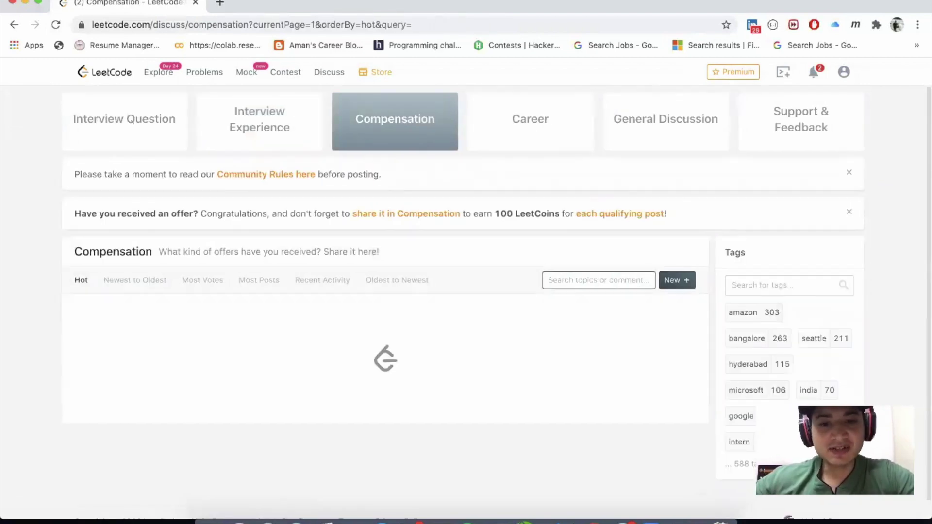
scroll(268, 378, down, 1)
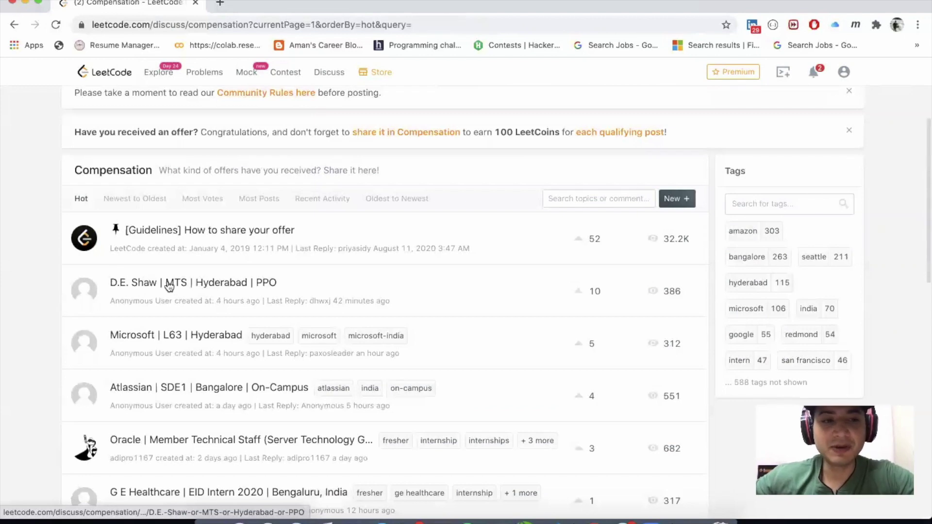
scroll(330, 301, up, 1)
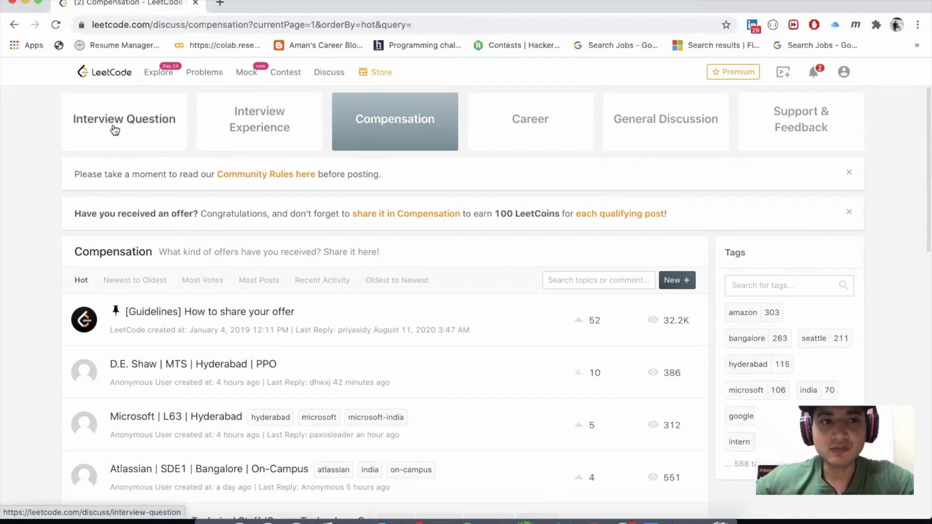
click(146, 128)
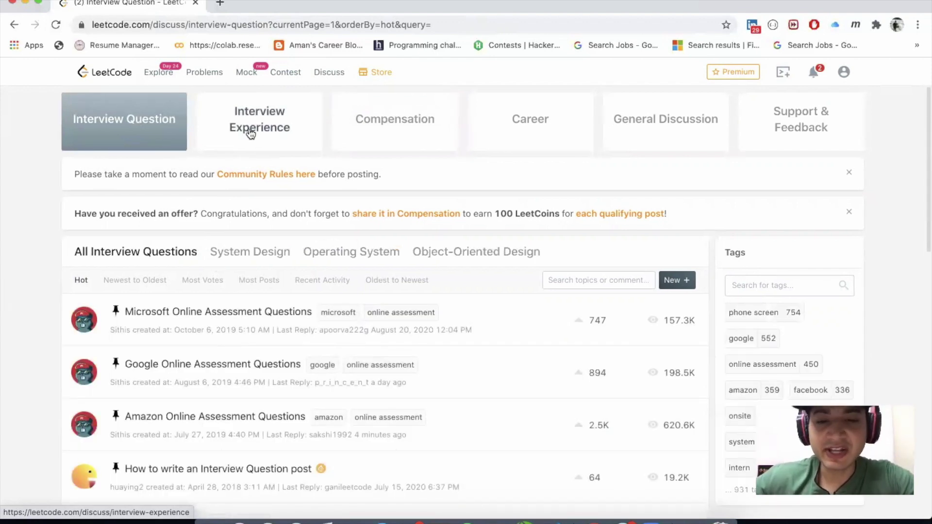
scroll(249, 133, left, 5)
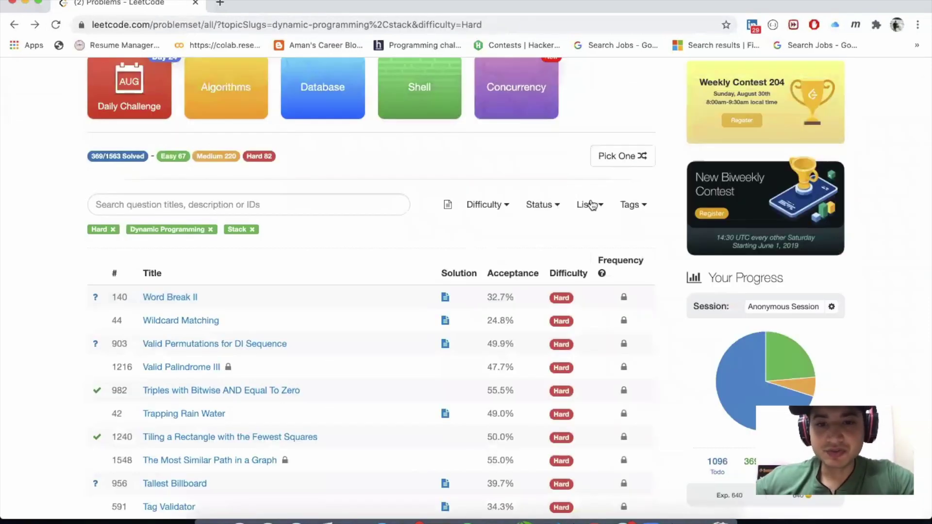
Filter to Top 100 Liked Questions and clear the Hard, Dynamic Programming and Stack tags
click(588, 207)
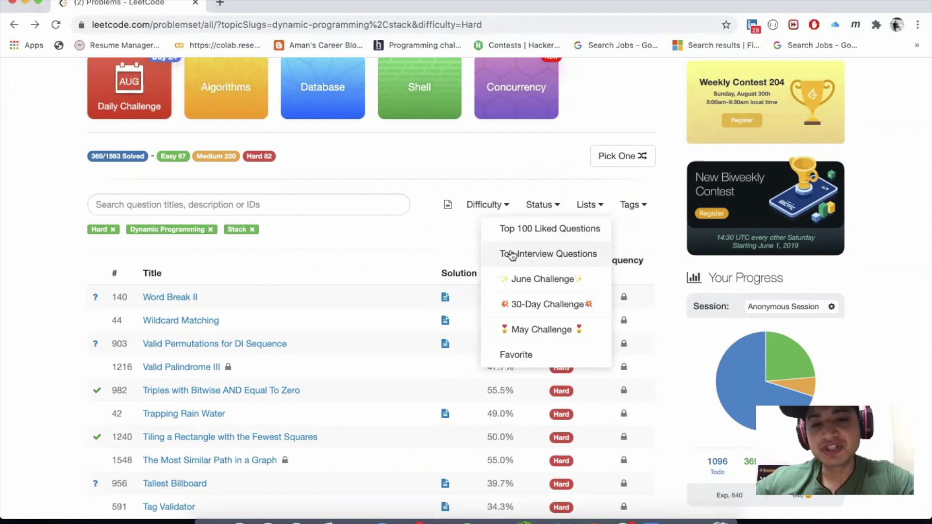
click(529, 231)
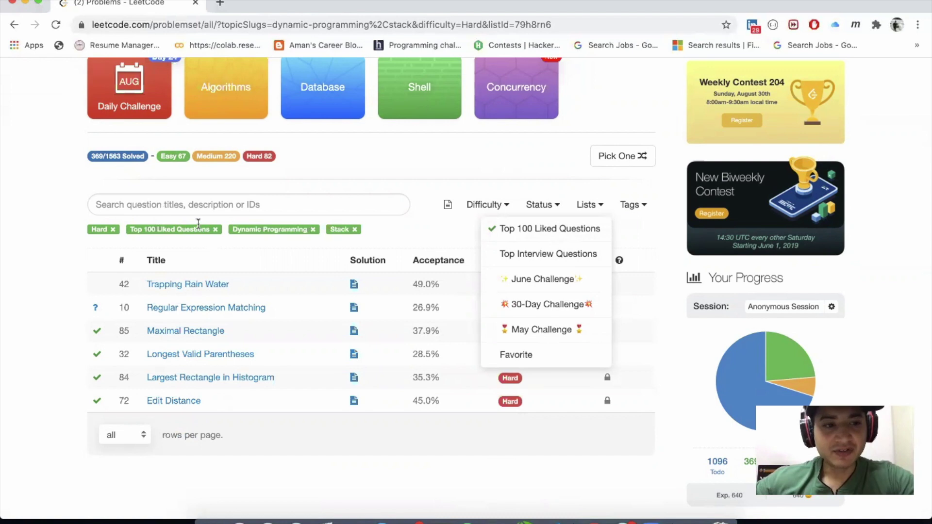
click(113, 230)
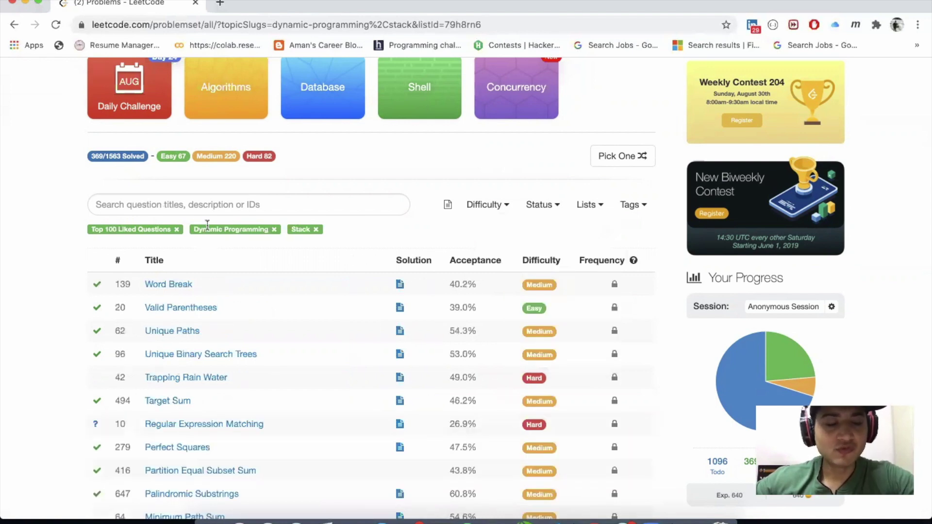
click(274, 229)
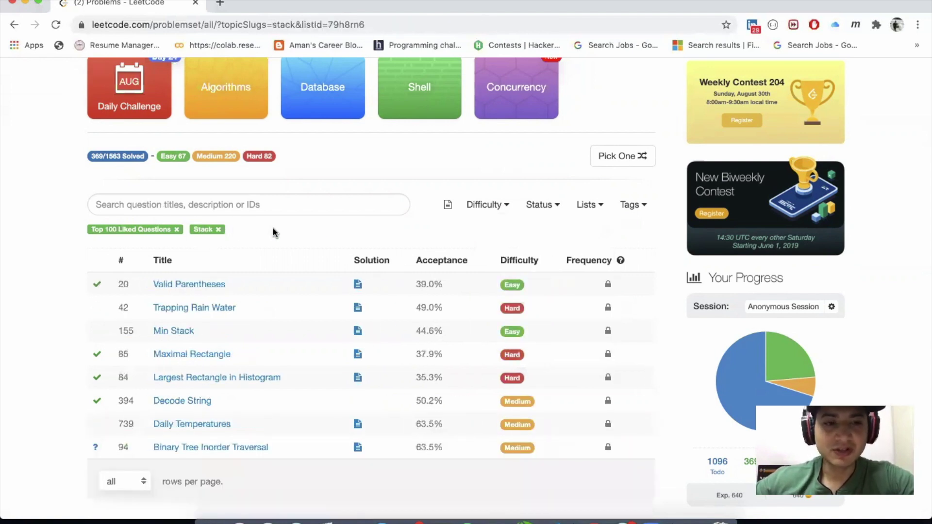
click(220, 230)
scroll(308, 342, down, 15)
scroll(308, 343, down, 10)
scroll(307, 349, up, 20)
scroll(308, 348, up, 3)
Filter the problem list to Medium difficulty and glance at the curated list choices
click(484, 326)
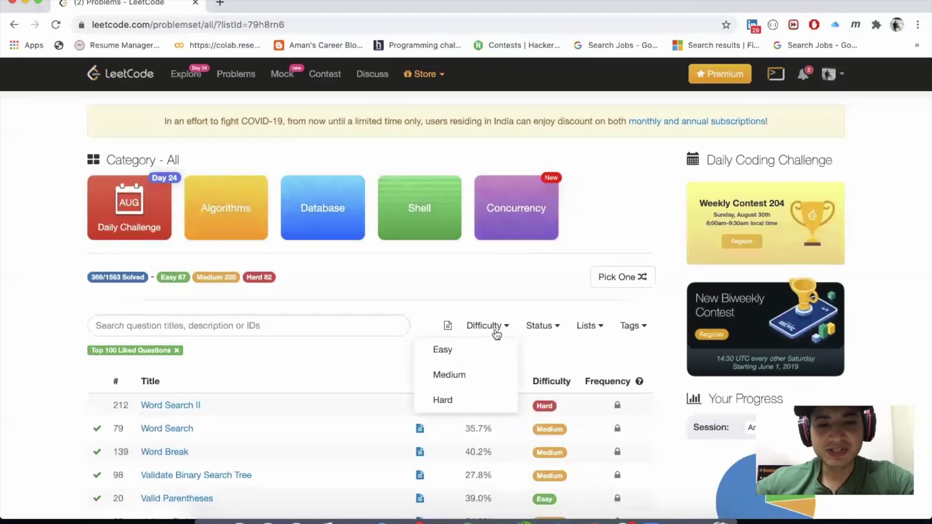
click(484, 370)
click(317, 366)
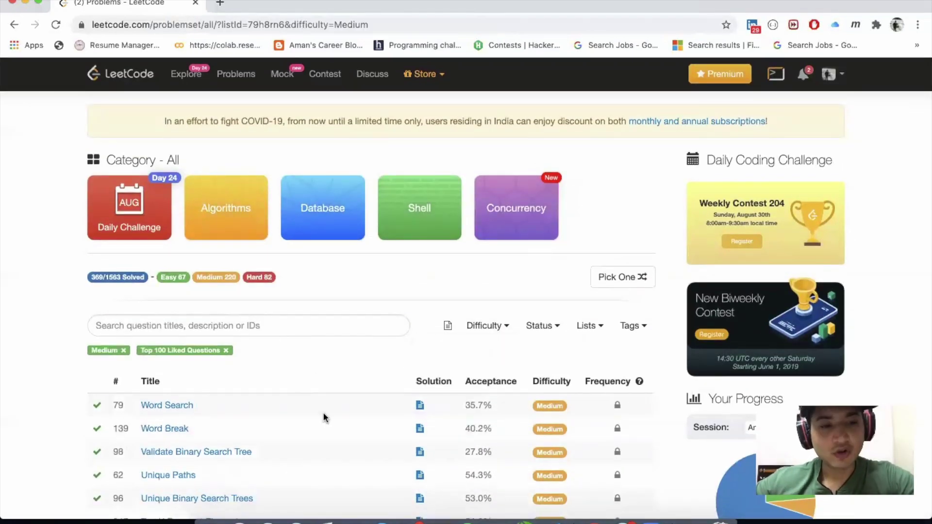
scroll(323, 416, down, 1)
scroll(321, 415, down, 2)
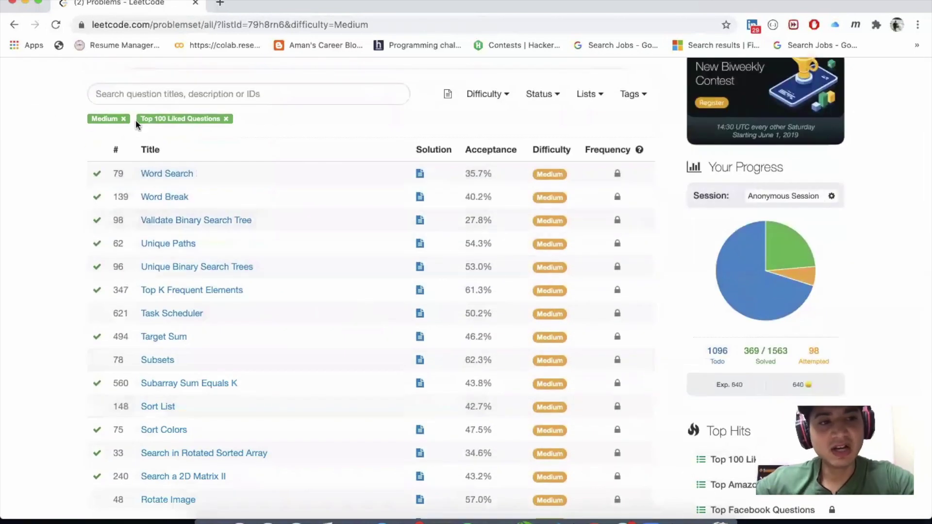
click(587, 100)
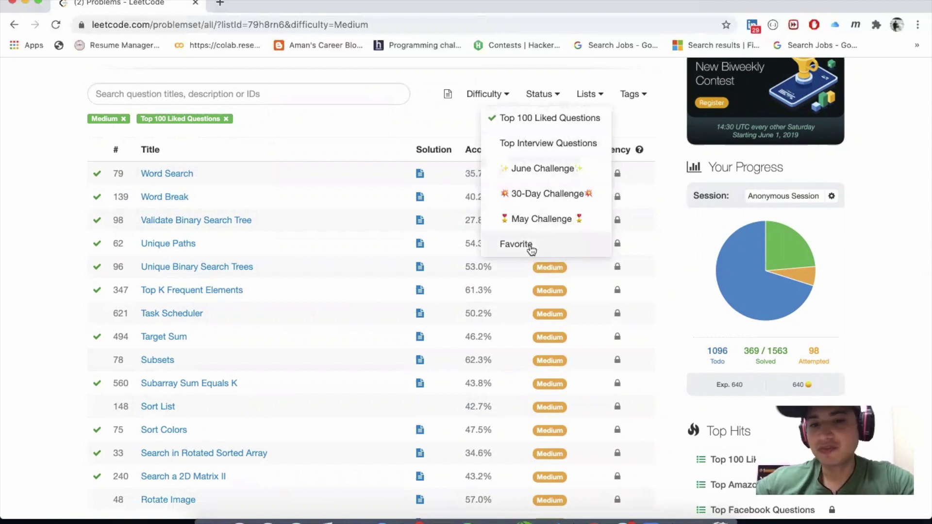
click(429, 129)
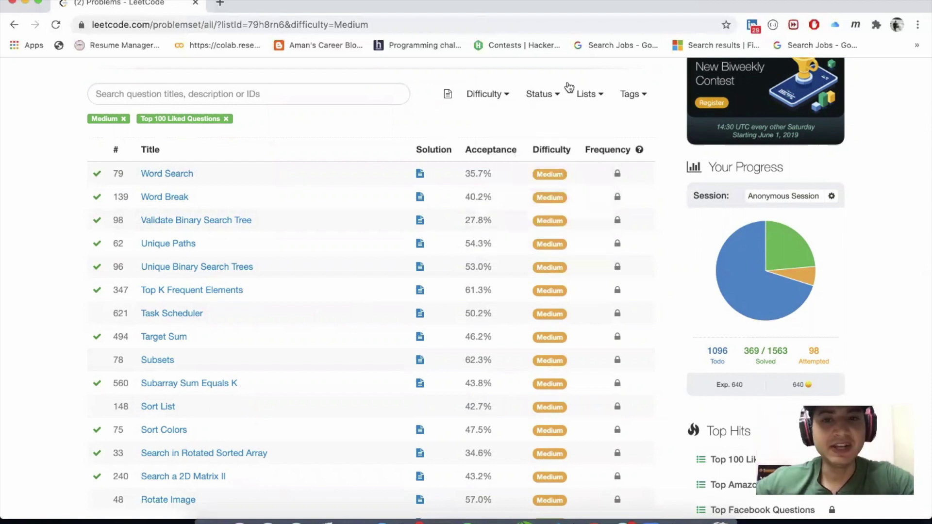
Set status to Attempted, drop Top 100 Liked Questions, then switch status to Todo
click(540, 95)
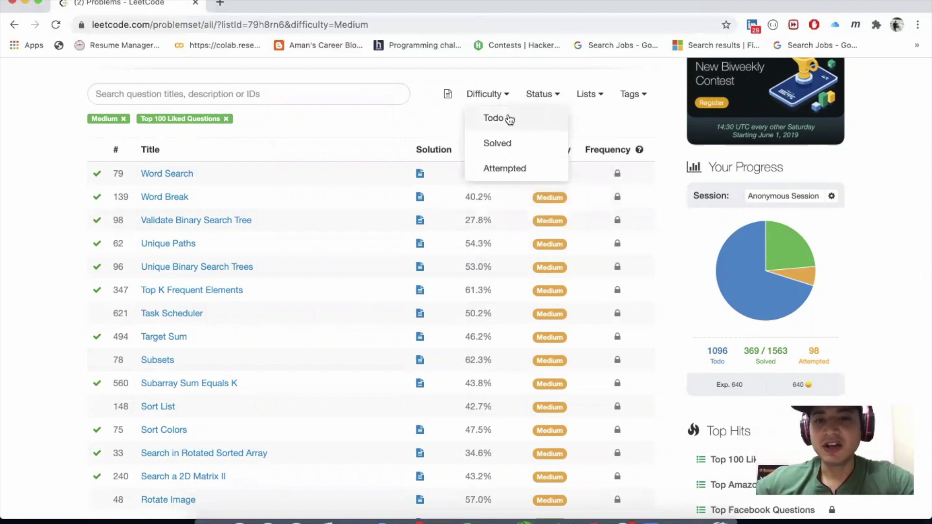
click(550, 168)
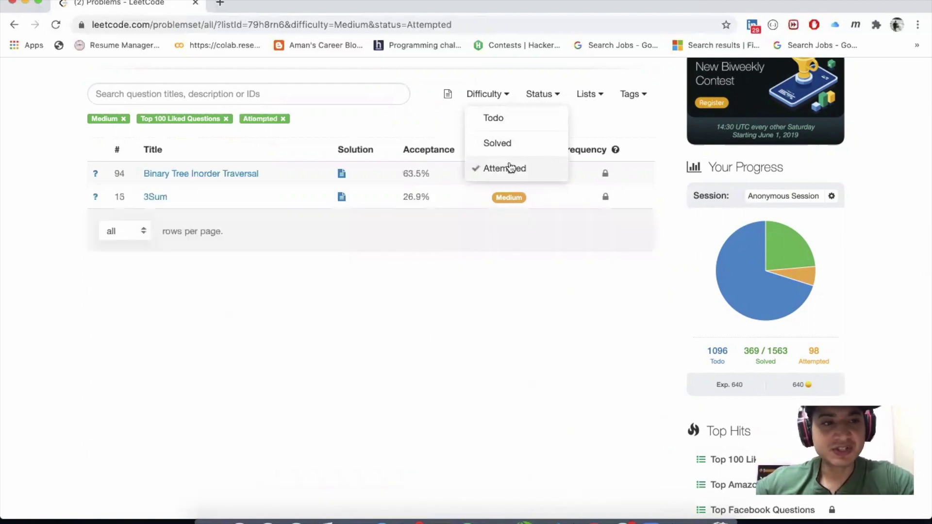
click(225, 120)
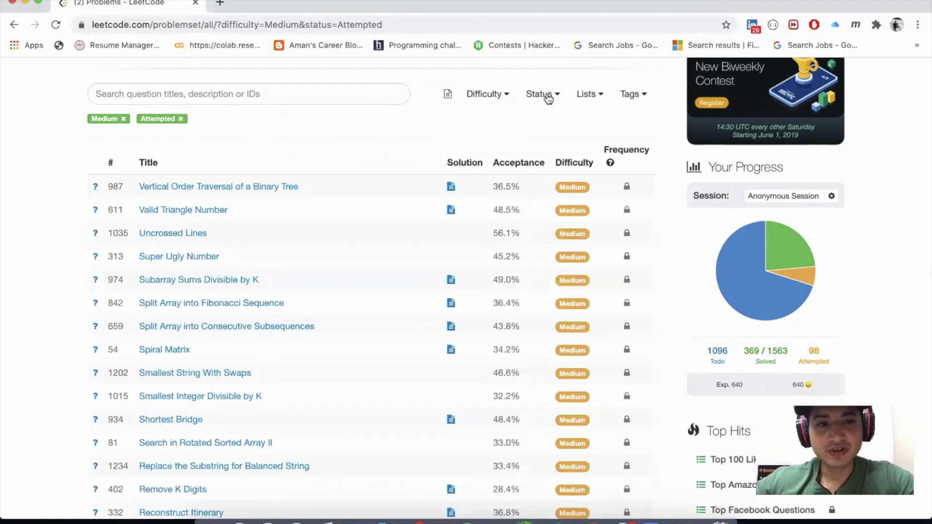
scroll(359, 193, down, 7)
scroll(358, 195, down, 2)
scroll(358, 195, up, 6)
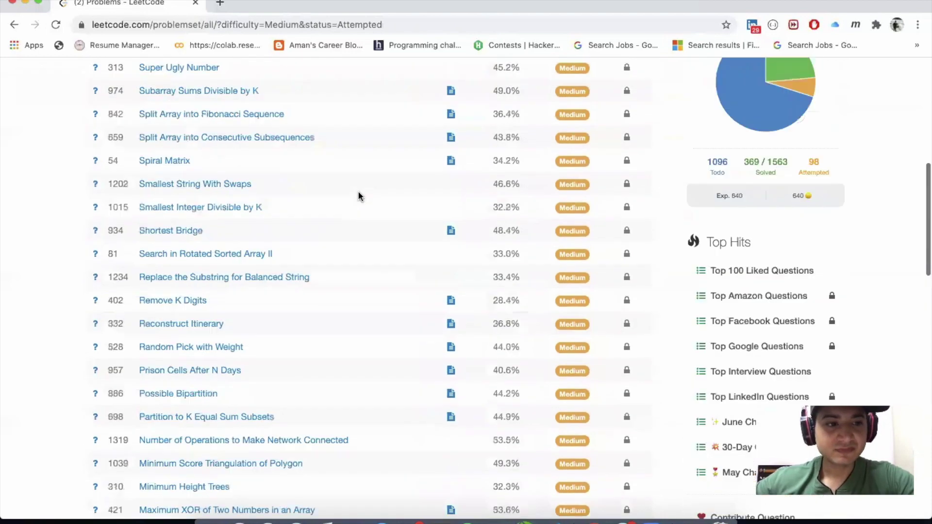
scroll(358, 195, up, 6)
scroll(552, 281, down, 3)
click(543, 217)
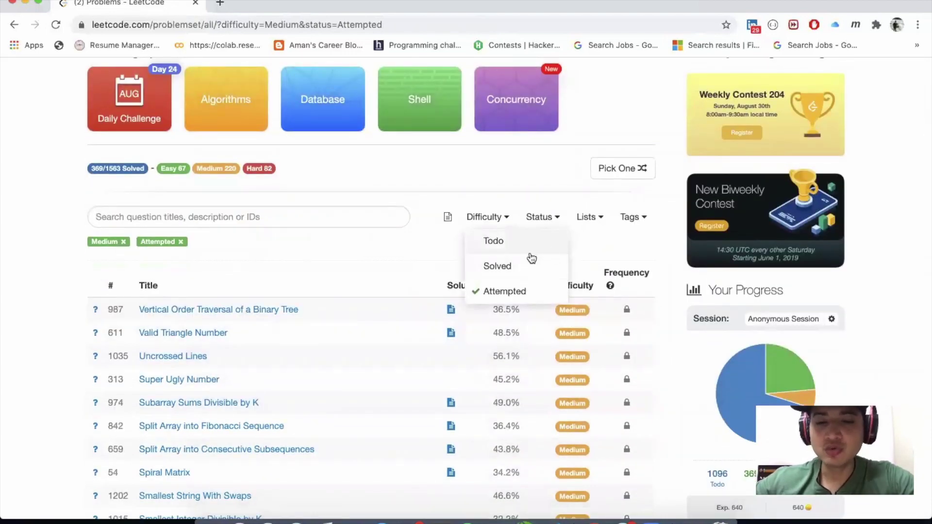
click(533, 246)
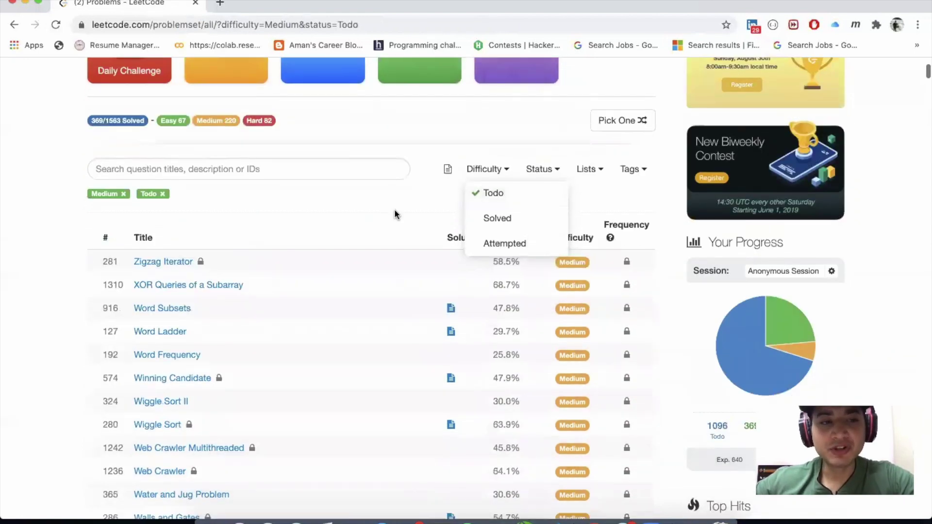
scroll(287, 323, down, 5)
scroll(288, 323, up, 8)
scroll(290, 327, down, 2)
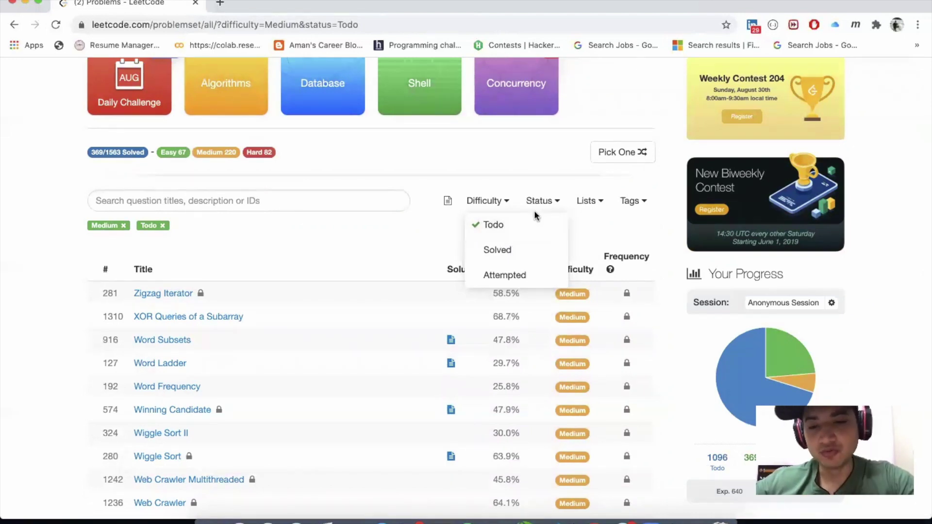
scroll(354, 306, down, 2)
scroll(354, 305, down, 6)
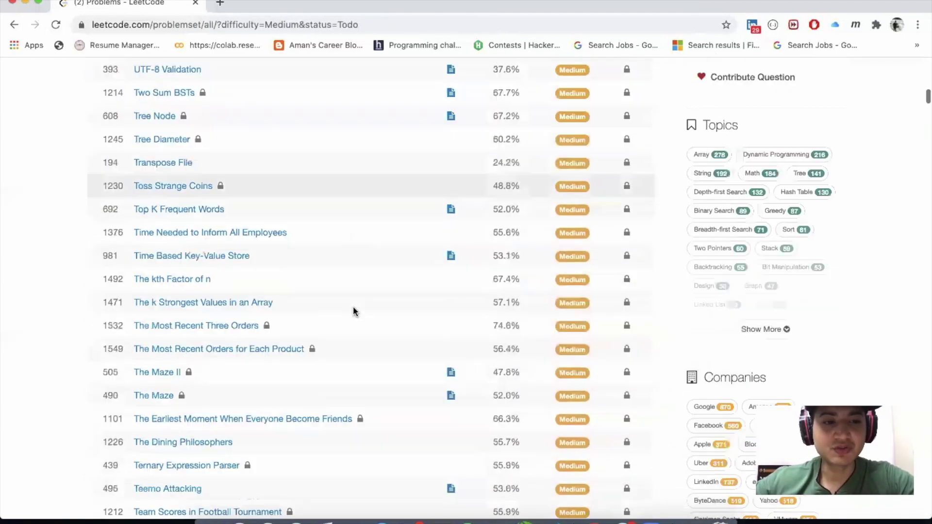
scroll(354, 306, down, 4)
scroll(353, 305, up, 10)
scroll(353, 307, up, 3)
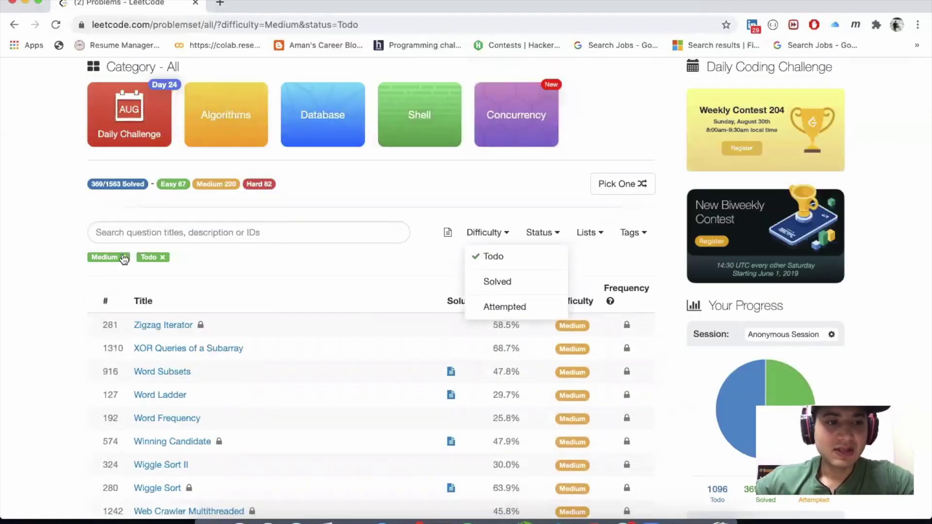
Remove the Medium tag to list Todo problems of all difficulties, starting with Zuma Game
click(124, 257)
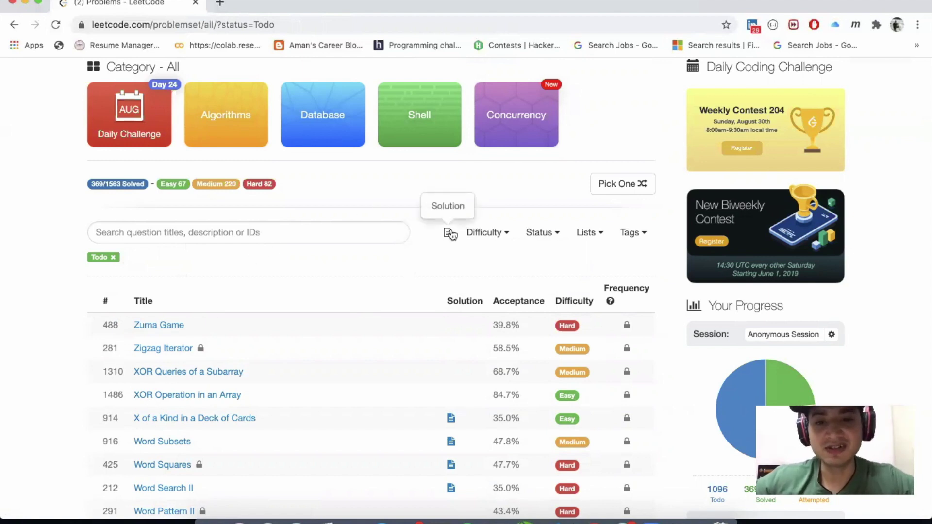
scroll(449, 233, down, 5)
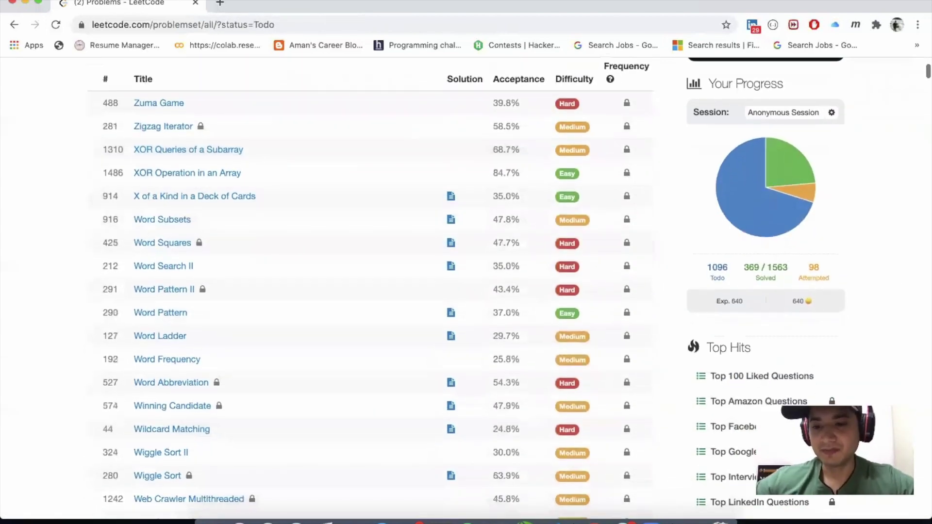